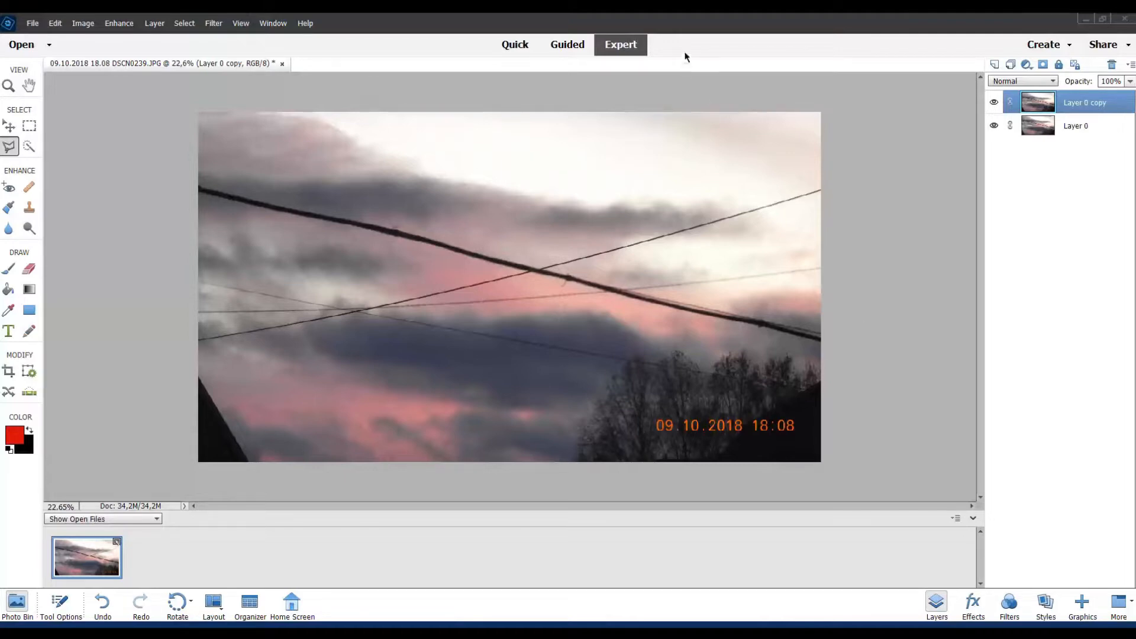
# Enable Zoom with Scroll Wheel in the general preferences and accept the settings.
pyautogui.click(56, 24)
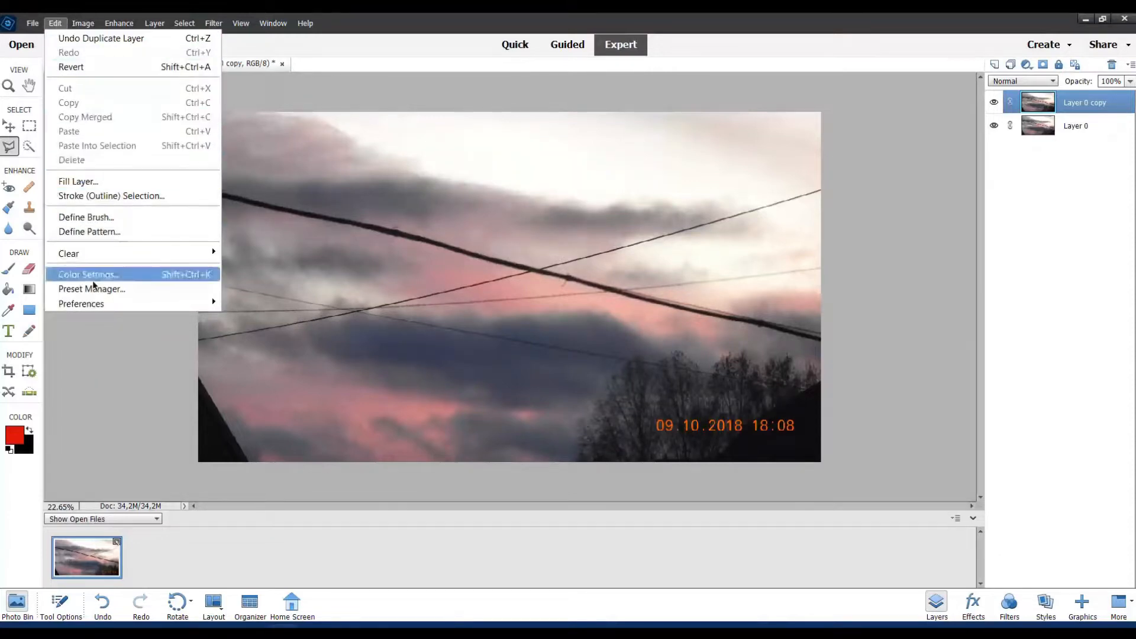
pyautogui.moveTo(100, 302)
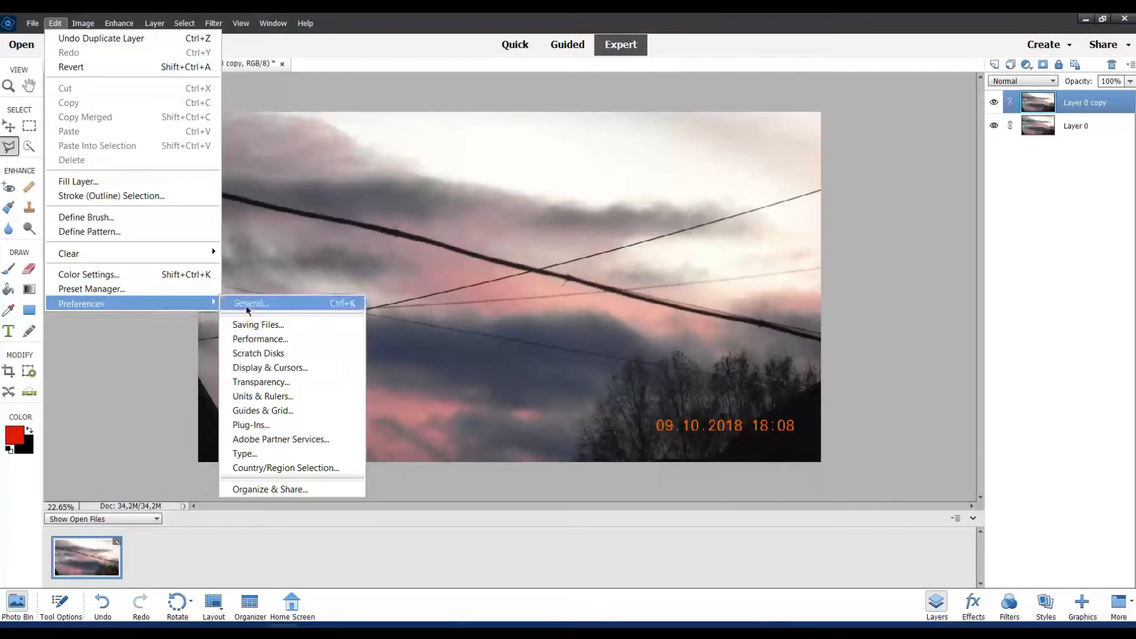
pyautogui.click(280, 310)
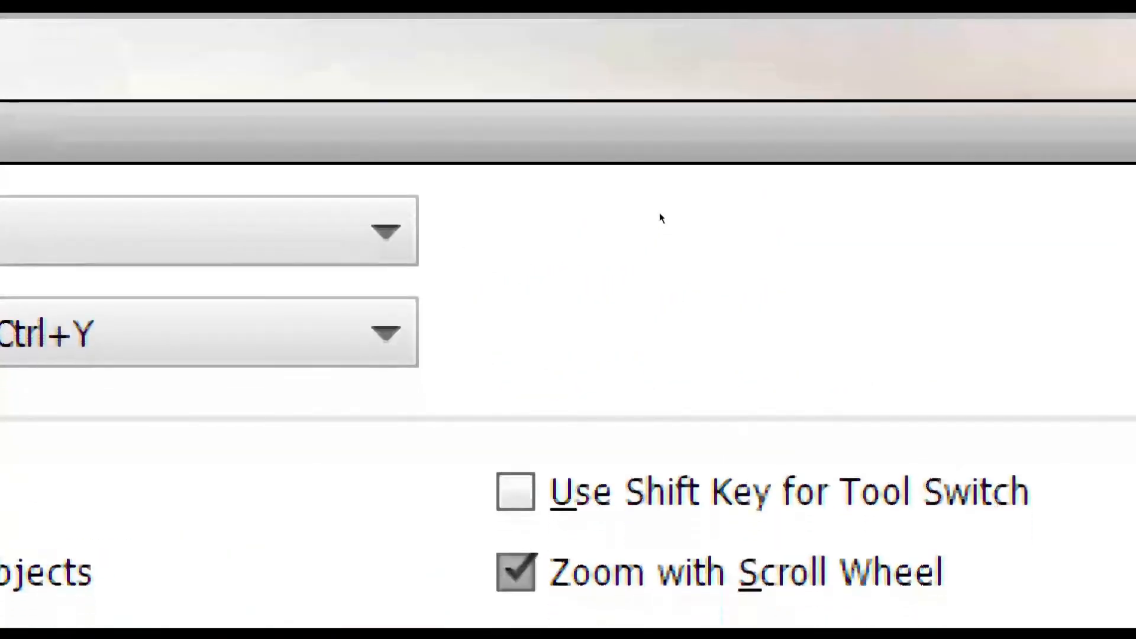
pyautogui.click(644, 219)
pyautogui.click(644, 219)
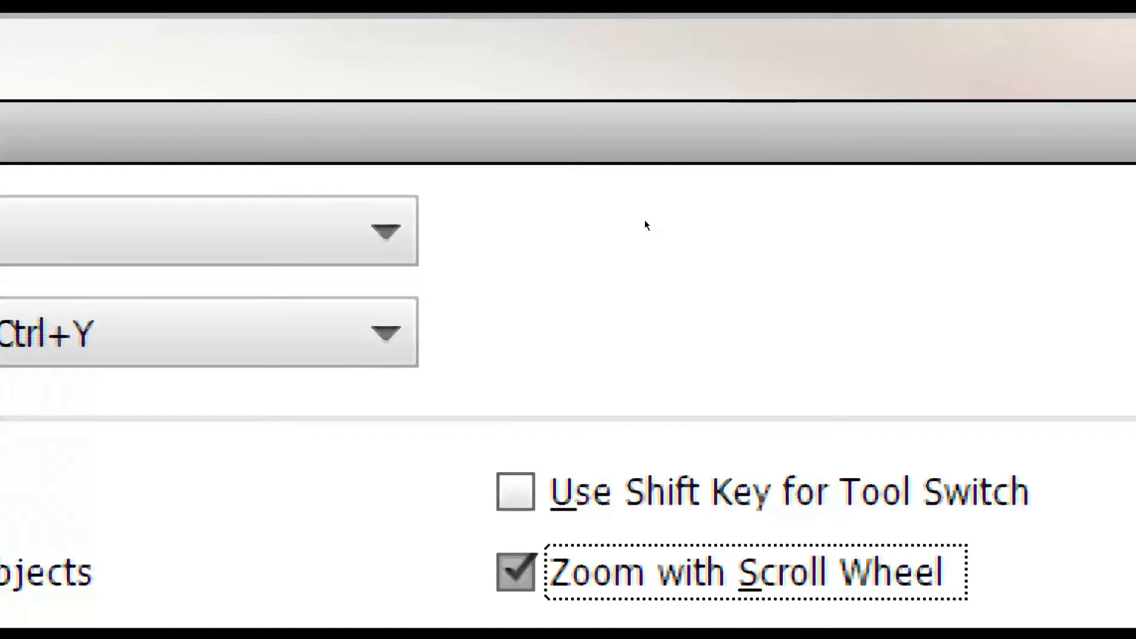
pyautogui.press('space')
pyautogui.press('space')
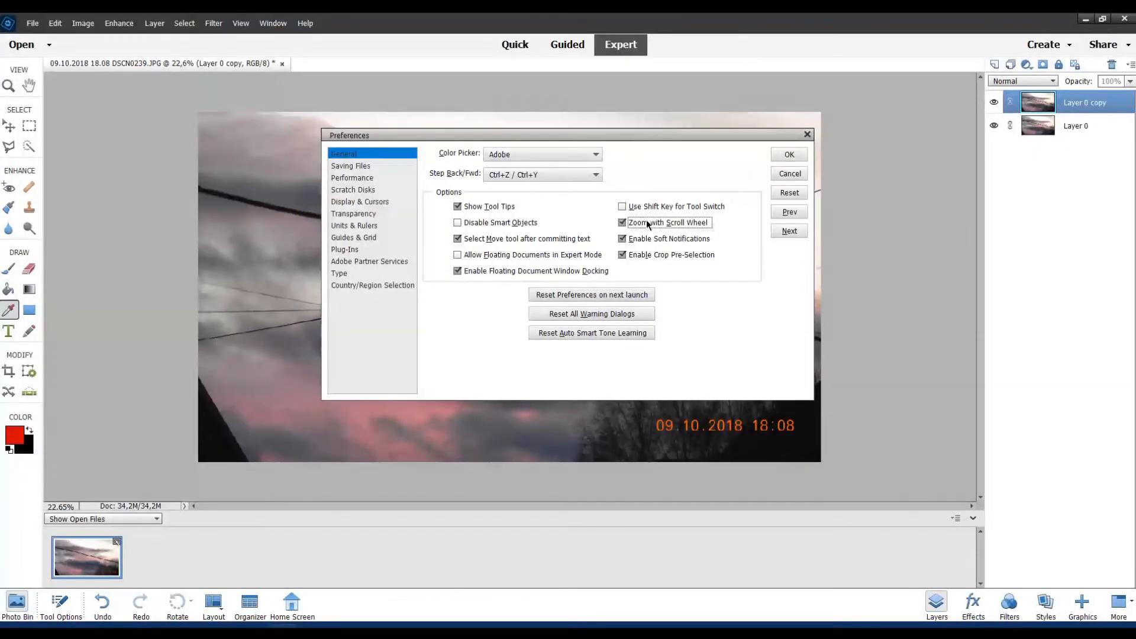
pyautogui.click(789, 155)
# Activate the Polygonal Lasso tool with its feather set to 0 px.
pyautogui.press('l')
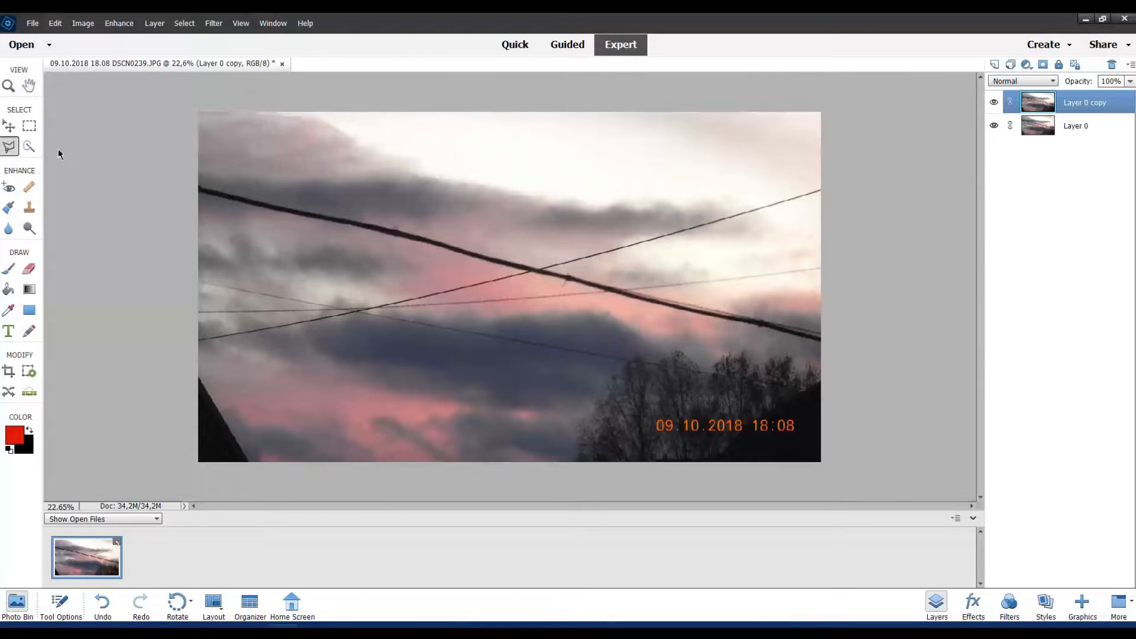
pyautogui.click(10, 148)
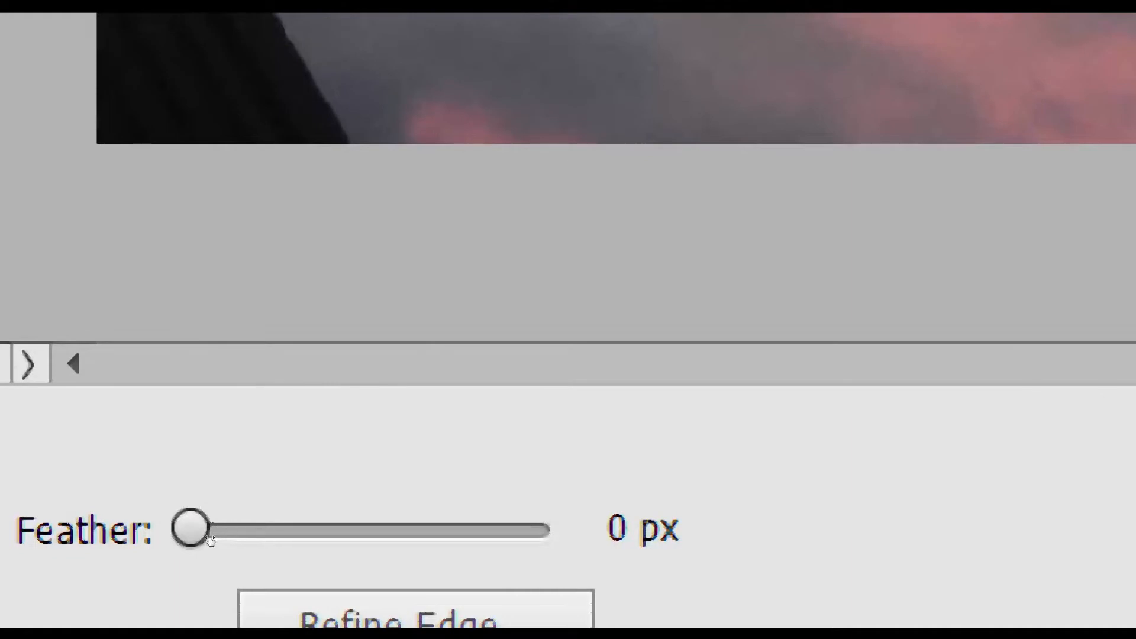
pyautogui.moveTo(215, 539); pyautogui.dragTo(212, 542)
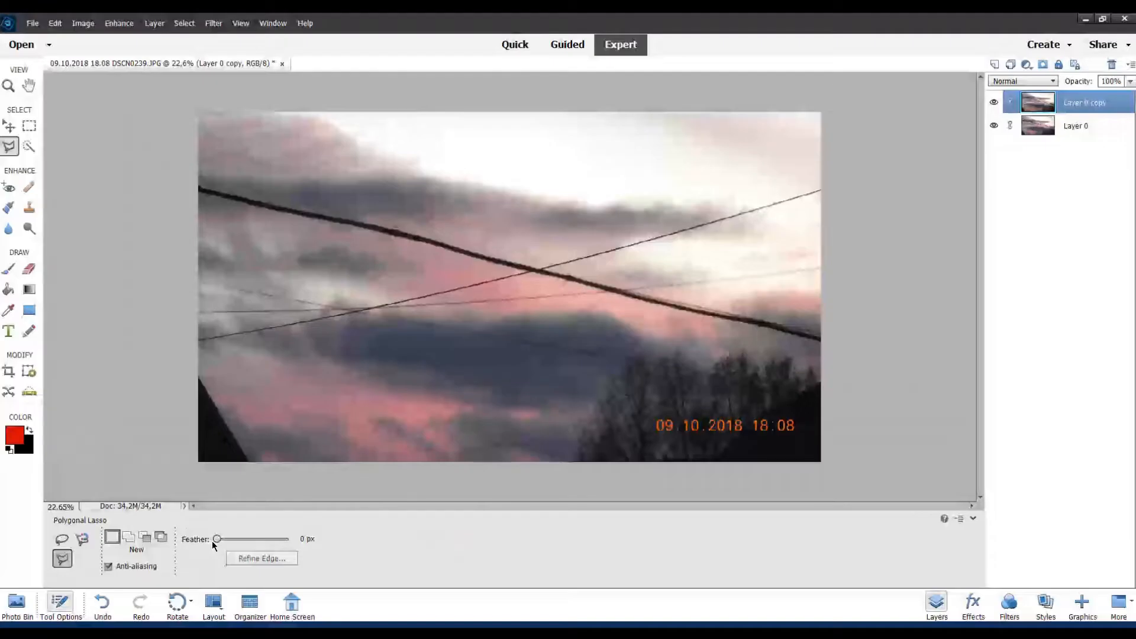
# Start a polygonal lasso outline just above the thick cable, beginning outside the photo's left edge.
pyautogui.scroll(5, 336, 257)
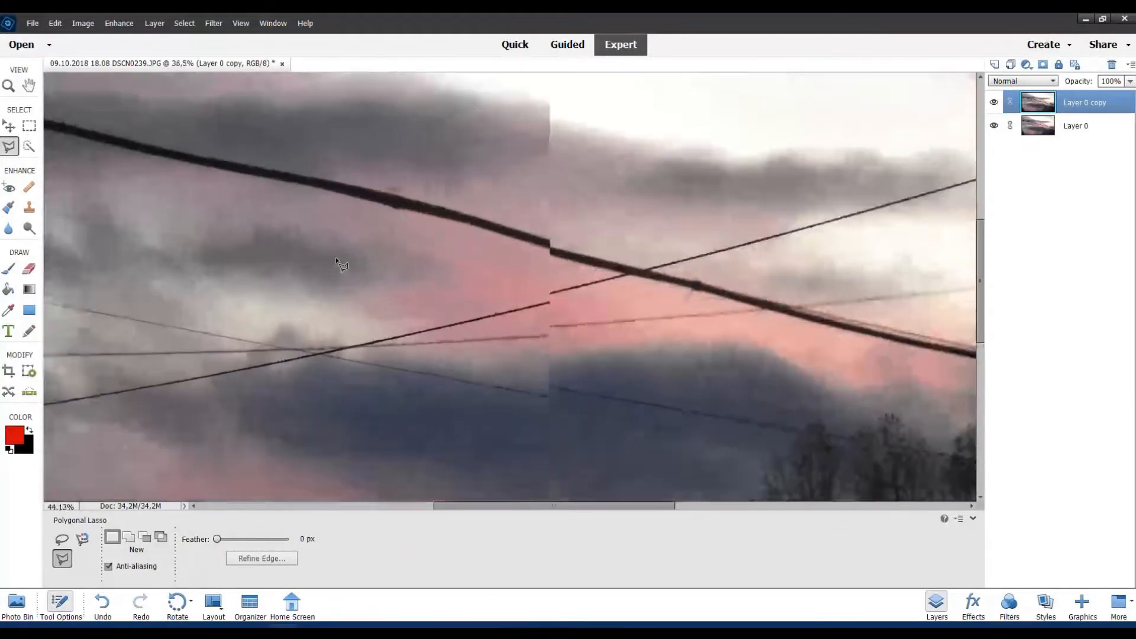
pyautogui.scroll(2, 335, 257)
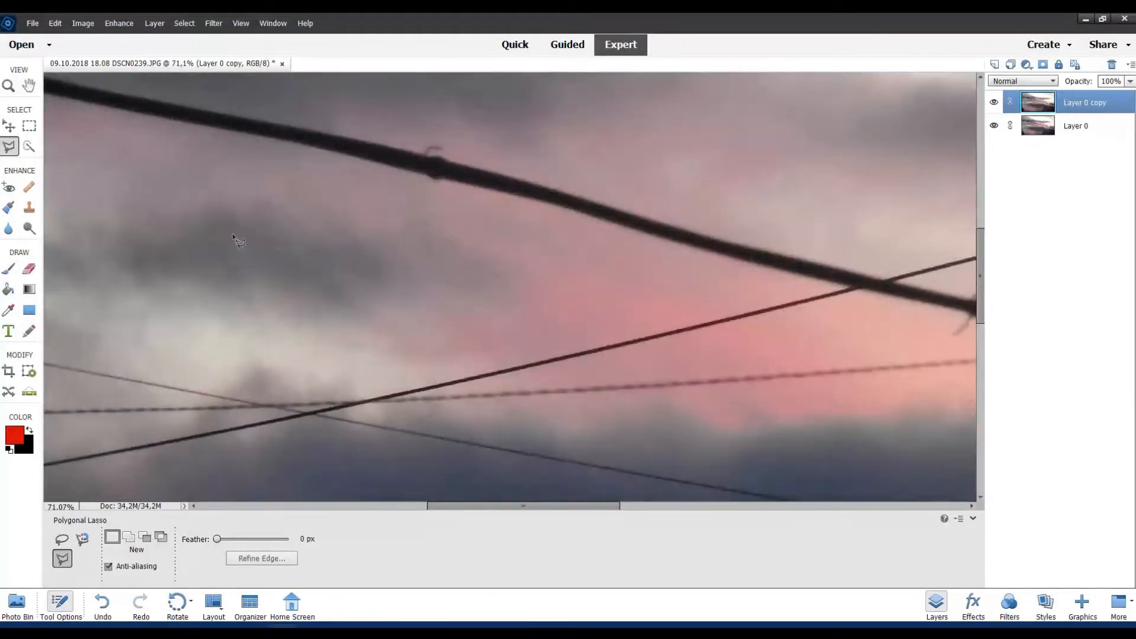
pyautogui.moveTo(201, 221); pyautogui.dragTo(601, 330)
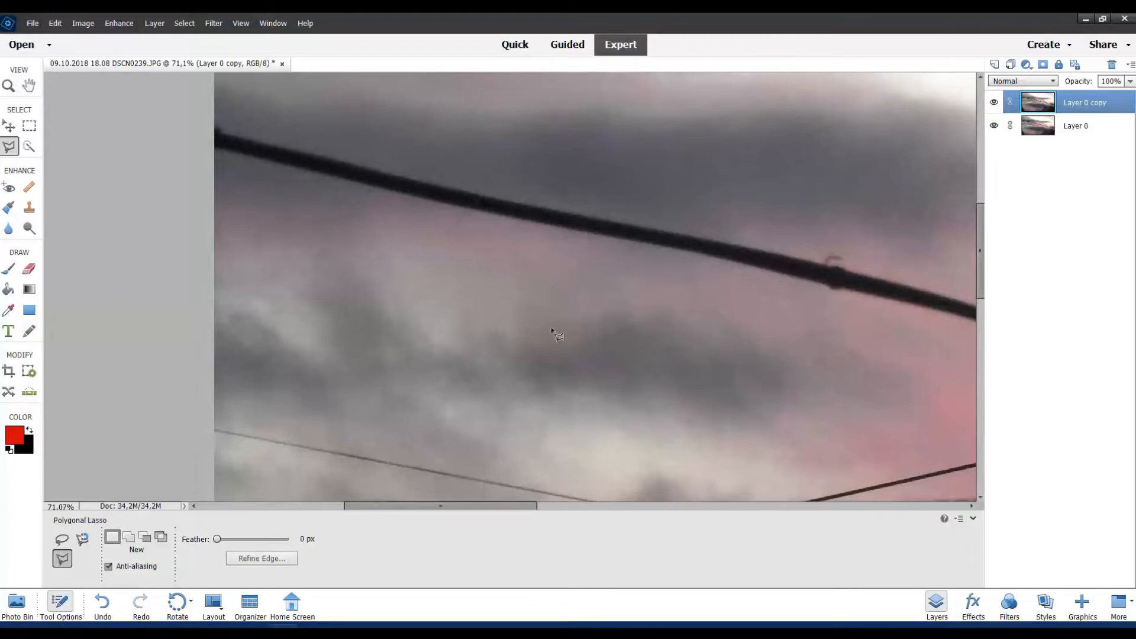
pyautogui.moveTo(356, 247); pyautogui.dragTo(258, 371)
pyautogui.scroll(1, 170, 362)
pyautogui.scroll(7, 170, 362)
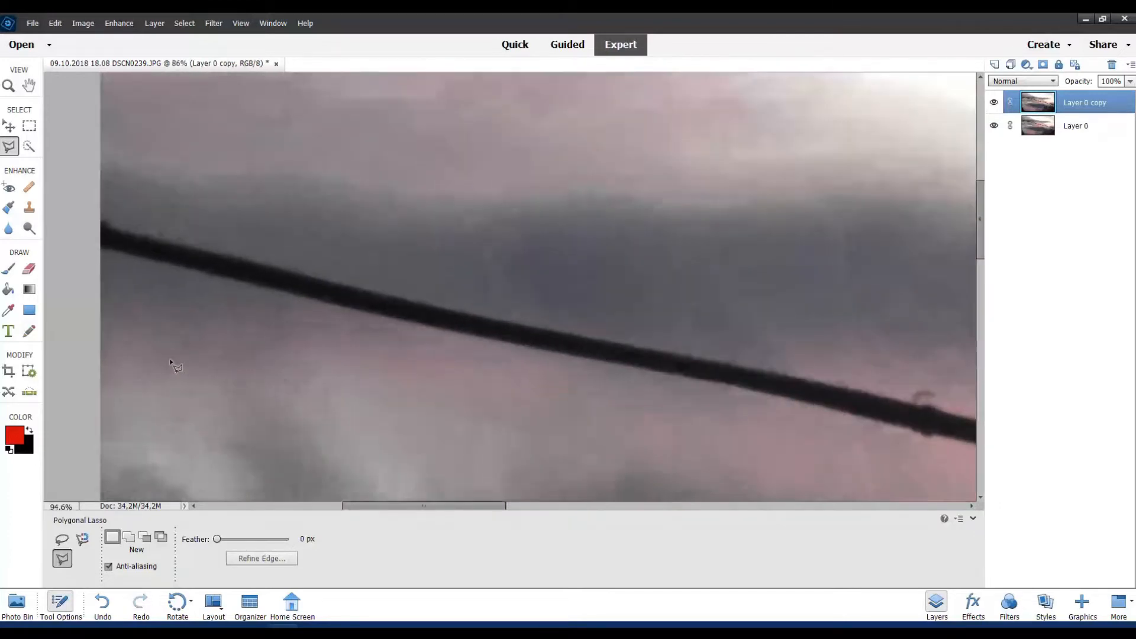
pyautogui.moveTo(162, 323); pyautogui.dragTo(196, 360)
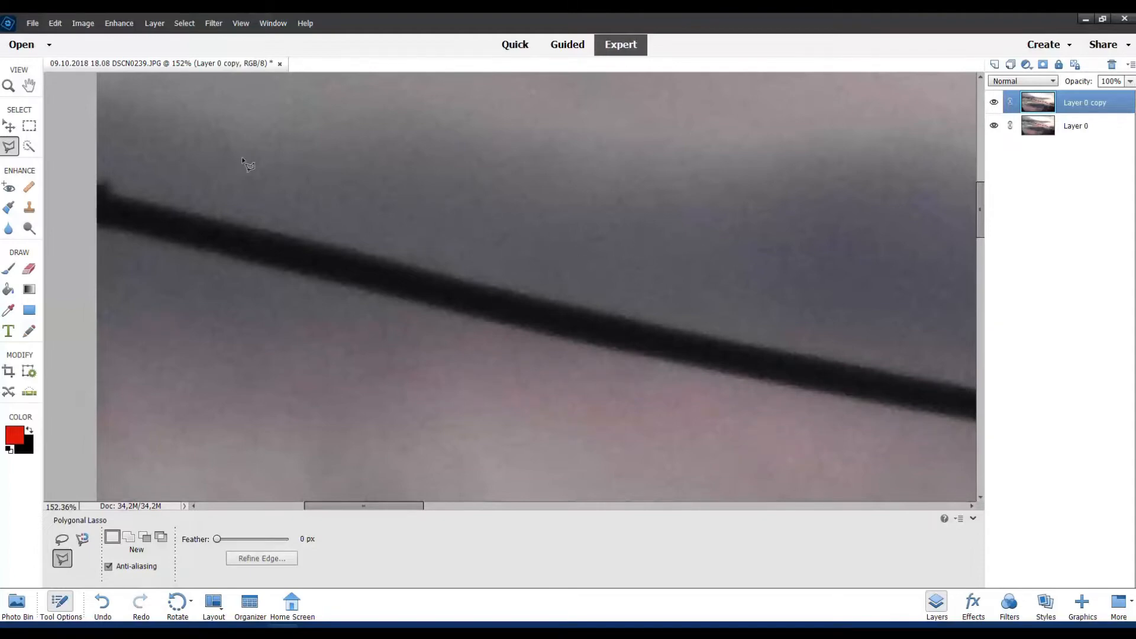
pyautogui.click(85, 160)
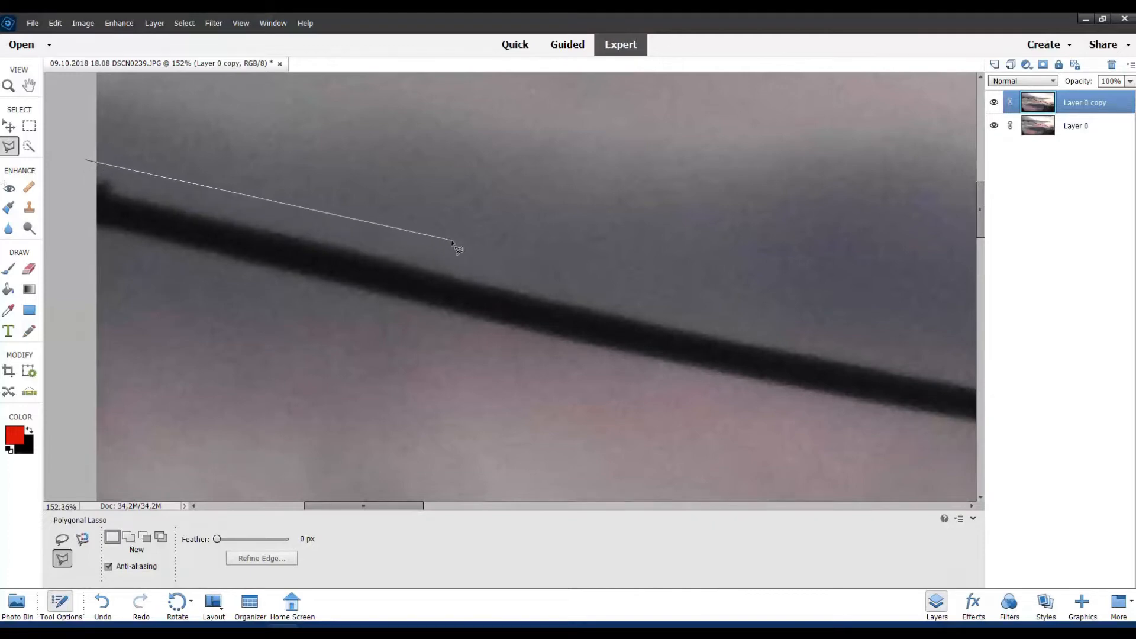
pyautogui.click(617, 289)
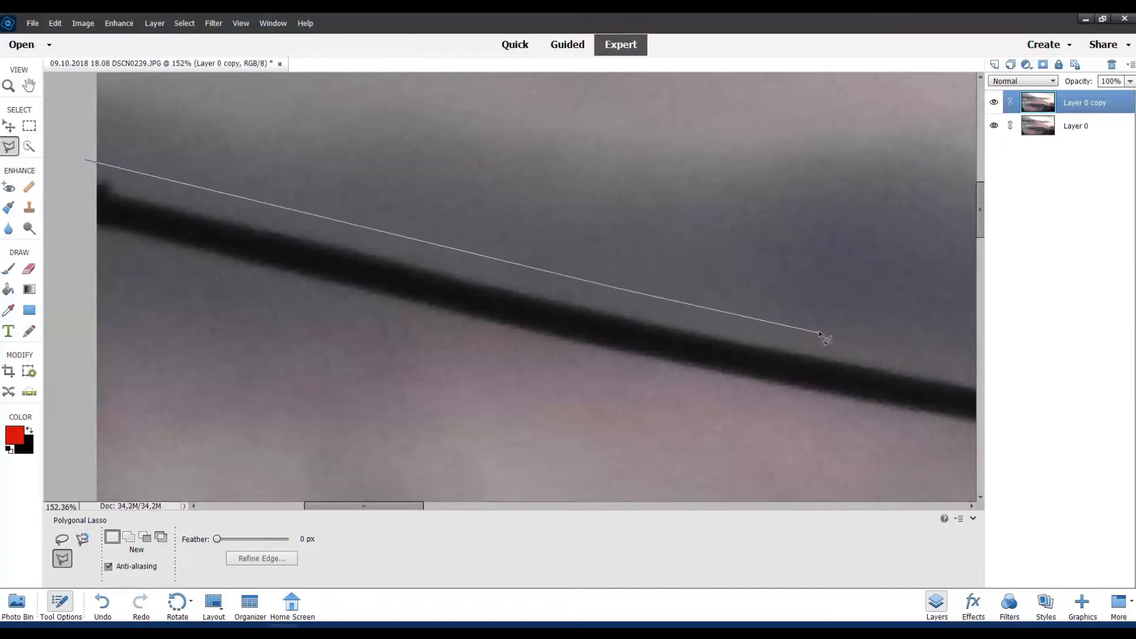
# Continue the lasso outline along the upper side of the thick cable, past its crossing with the dark thin wire.
pyautogui.press('space')
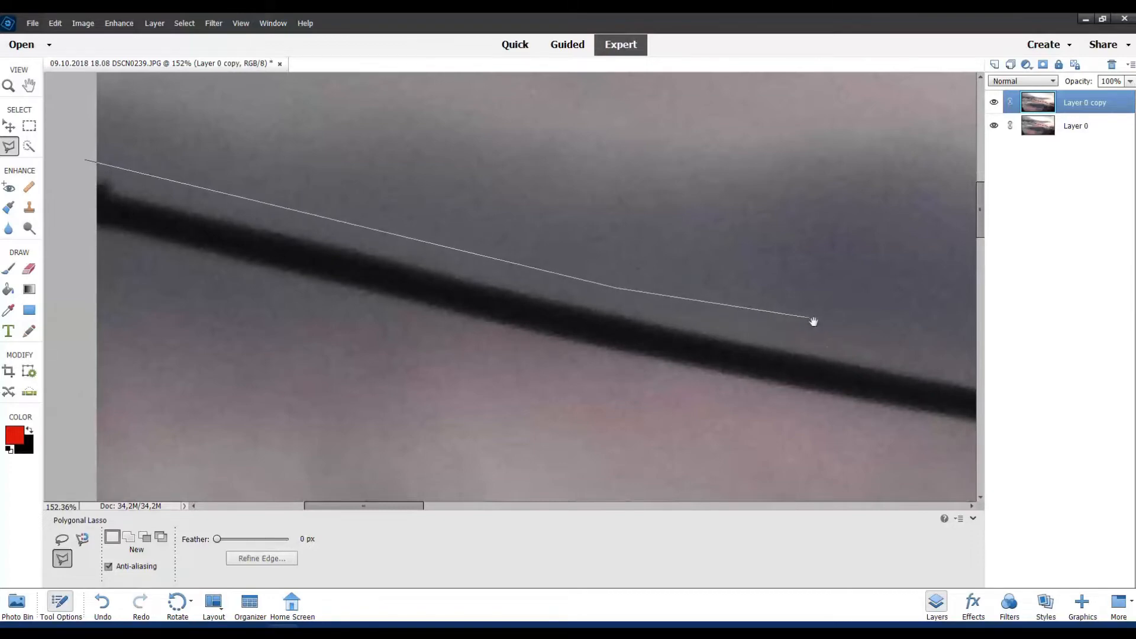
pyautogui.moveTo(816, 323); pyautogui.dragTo(337, 211)
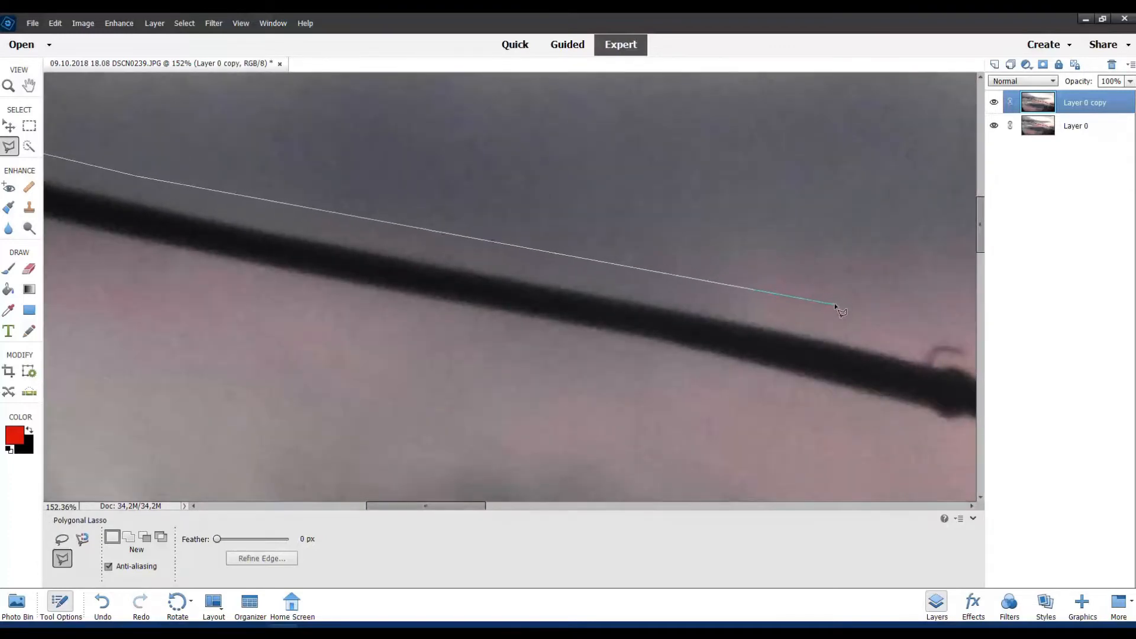
pyautogui.press('space')
pyautogui.moveTo(833, 303); pyautogui.dragTo(367, 200)
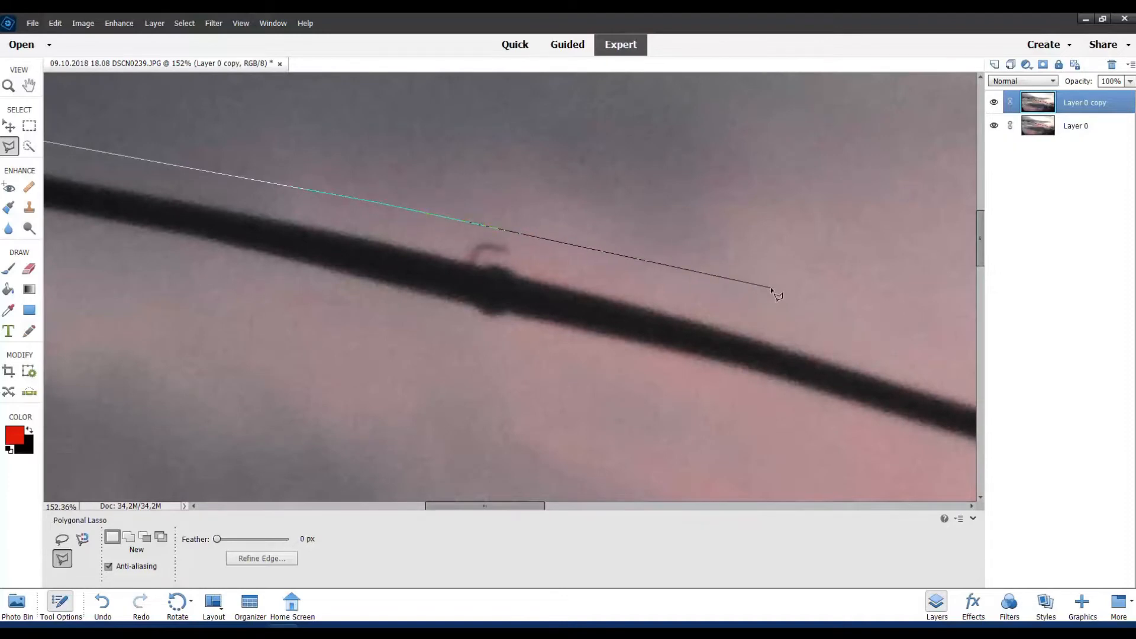
pyautogui.press('space')
pyautogui.moveTo(750, 288)
pyautogui.mouseDown()
pyautogui.moveTo(500, 215)
pyautogui.moveTo(268, 172)
pyautogui.mouseUp()
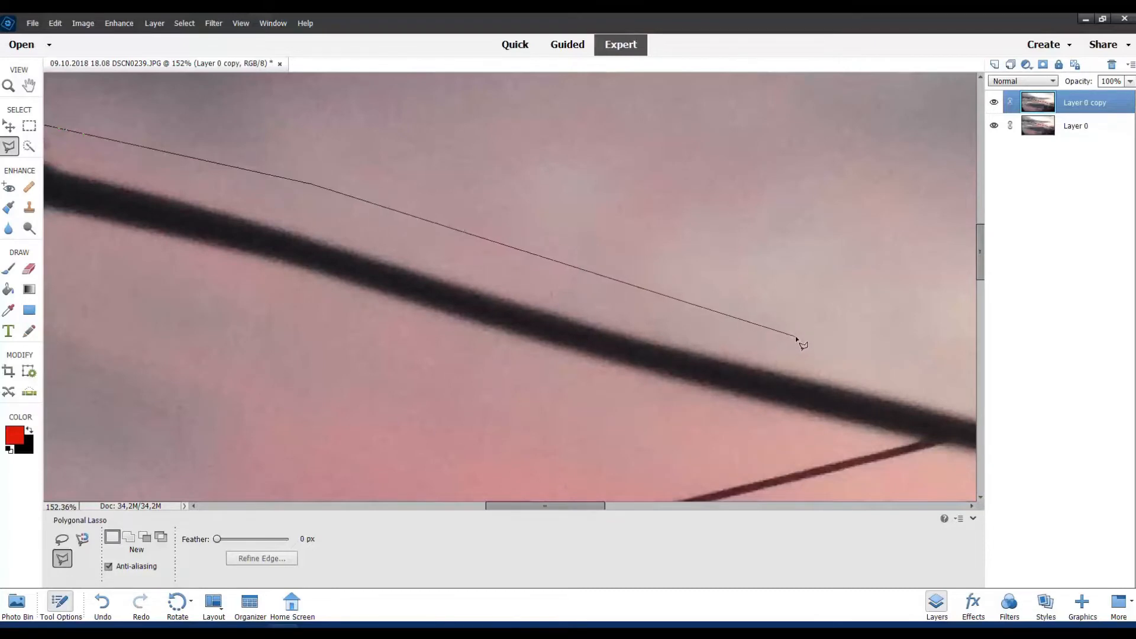
pyautogui.moveTo(803, 335)
pyautogui.mouseDown()
pyautogui.moveTo(357, 220)
pyautogui.moveTo(400, 233)
pyautogui.mouseUp()
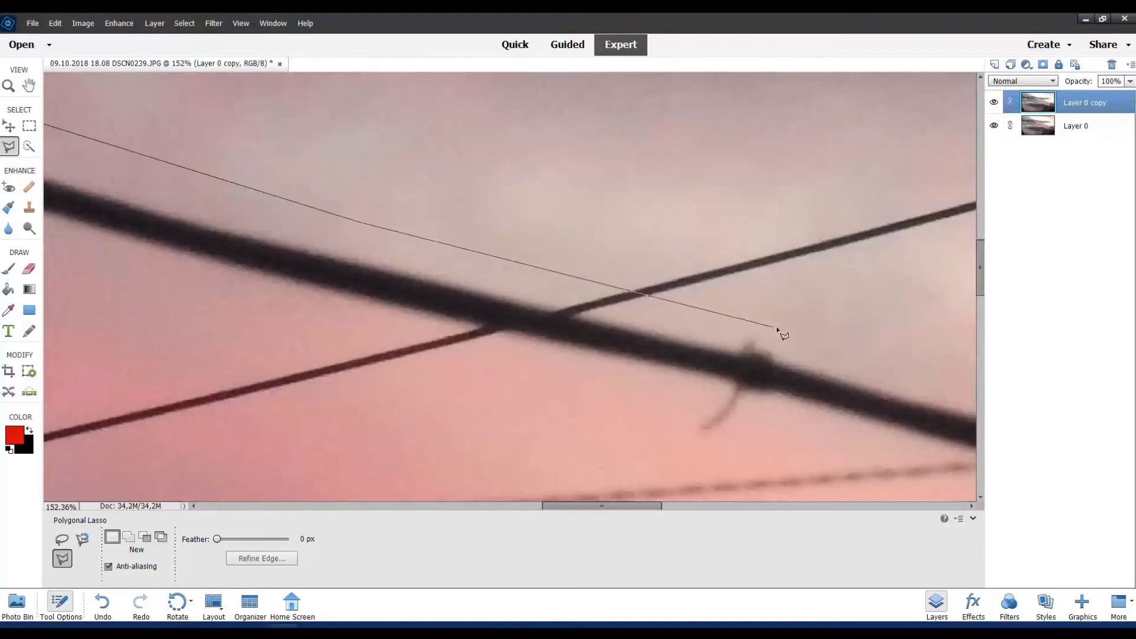
pyautogui.moveTo(782, 325); pyautogui.dragTo(359, 221)
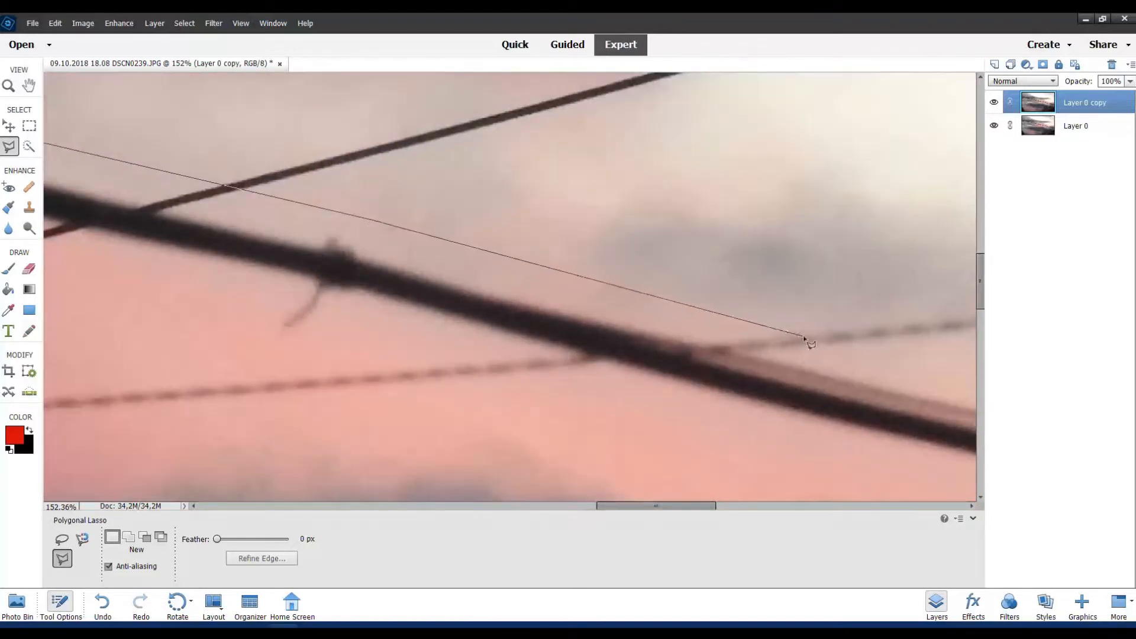
# Extend the outline above the thick cable beyond the photo's right edge and turn it down to the cable's lower side.
pyautogui.click(798, 330)
pyautogui.moveTo(797, 331); pyautogui.dragTo(371, 222)
pyautogui.click(850, 337)
pyautogui.moveTo(850, 338); pyautogui.dragTo(425, 227)
pyautogui.click(919, 337)
pyautogui.moveTo(919, 336); pyautogui.dragTo(365, 210)
pyautogui.click(666, 284)
pyautogui.click(663, 384)
# Trace the outline back beneath the thick cable from the photo's right edge past the dark thin wire's crossing.
pyautogui.click(304, 308)
pyautogui.moveTo(304, 308)
pyautogui.mouseDown()
pyautogui.moveTo(689, 377)
pyautogui.moveTo(707, 367)
pyautogui.mouseUp()
pyautogui.click(322, 299)
pyautogui.click(281, 281)
pyautogui.moveTo(281, 281); pyautogui.dragTo(653, 374)
pyautogui.click(276, 278)
pyautogui.click(232, 302)
pyautogui.moveTo(232, 302); pyautogui.dragTo(681, 384)
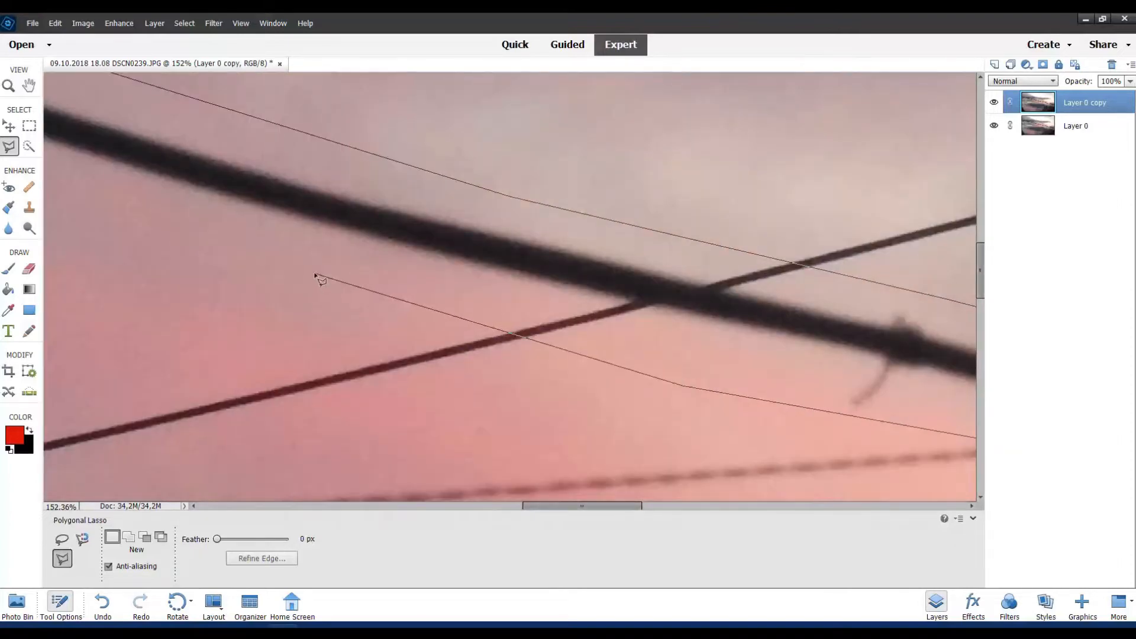
pyautogui.click(272, 259)
pyautogui.moveTo(390, 291); pyautogui.dragTo(629, 362)
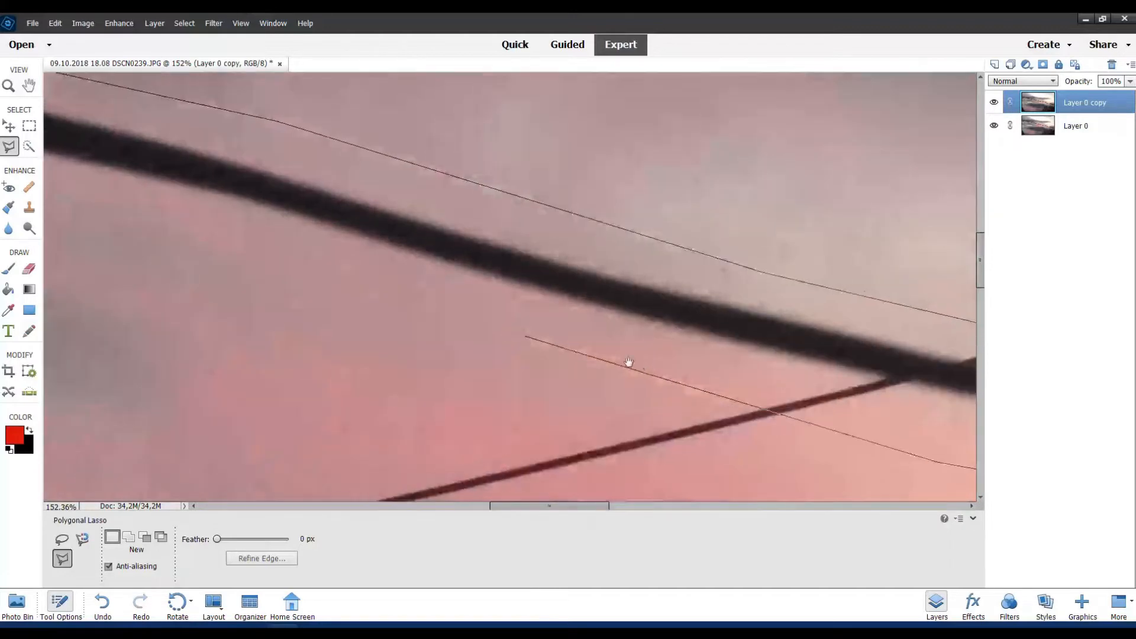
# Finish the outline beneath the cable to outside the photo's left edge and close the selection at its starting point.
pyautogui.click(235, 256)
pyautogui.moveTo(388, 305); pyautogui.dragTo(615, 368)
pyautogui.click(225, 268)
pyautogui.moveTo(225, 268); pyautogui.dragTo(580, 378)
pyautogui.click(223, 307)
pyautogui.moveTo(223, 307)
pyautogui.mouseDown()
pyautogui.moveTo(502, 375)
pyautogui.moveTo(540, 396)
pyautogui.mouseUp()
pyautogui.click(203, 304)
pyautogui.click(243, 327)
pyautogui.moveTo(243, 328); pyautogui.dragTo(516, 395)
pyautogui.click(322, 347)
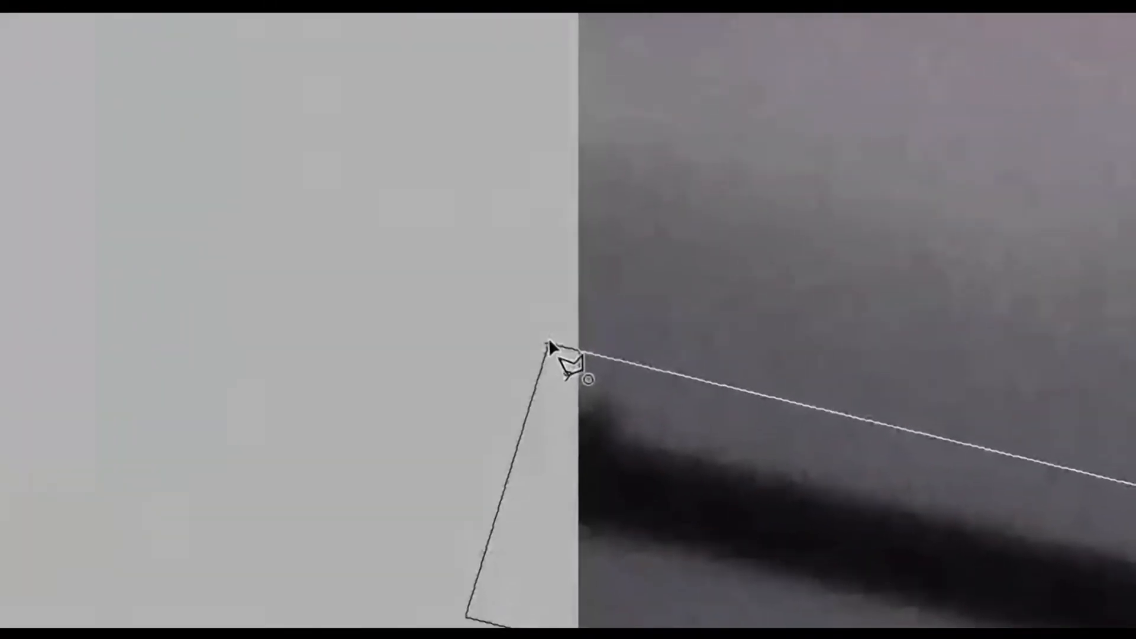
pyautogui.click(548, 340)
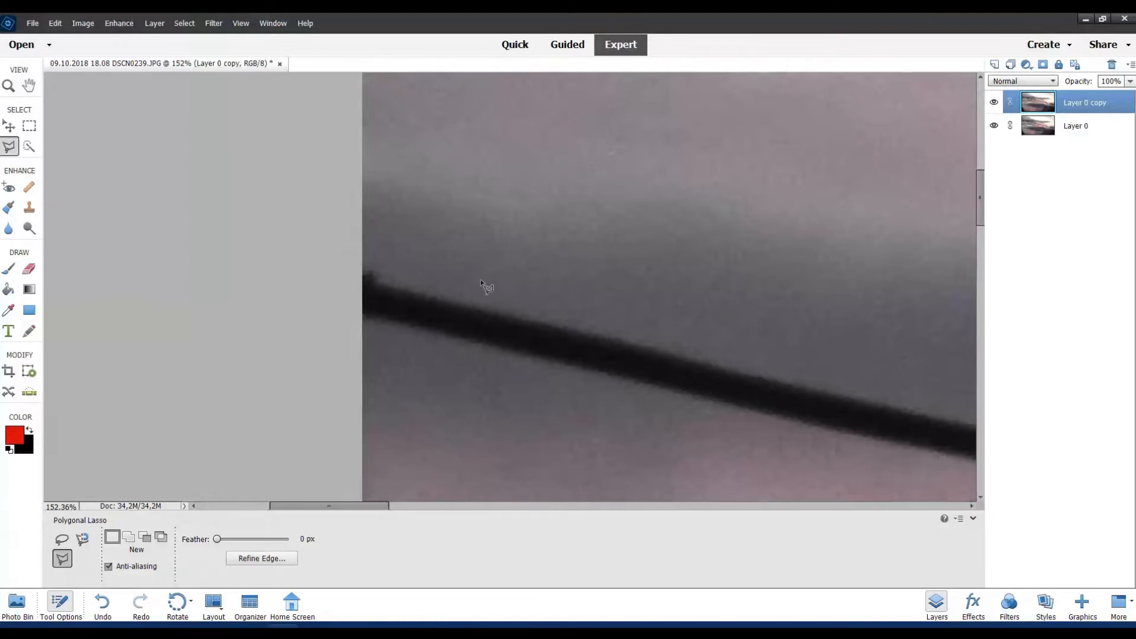
# Fill the selected cable strip with Content-Aware in Normal mode at 100% opacity.
pyautogui.scroll(1, 474, 301)
pyautogui.scroll(-2, 475, 301)
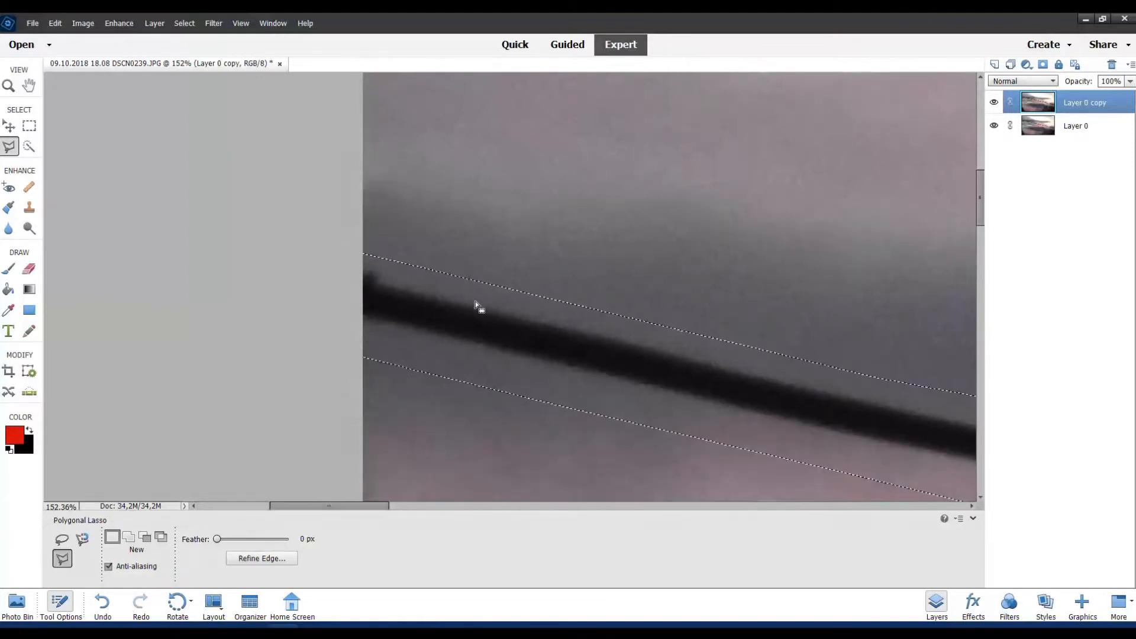
pyautogui.scroll(2, 474, 300)
pyautogui.scroll(-1, 474, 301)
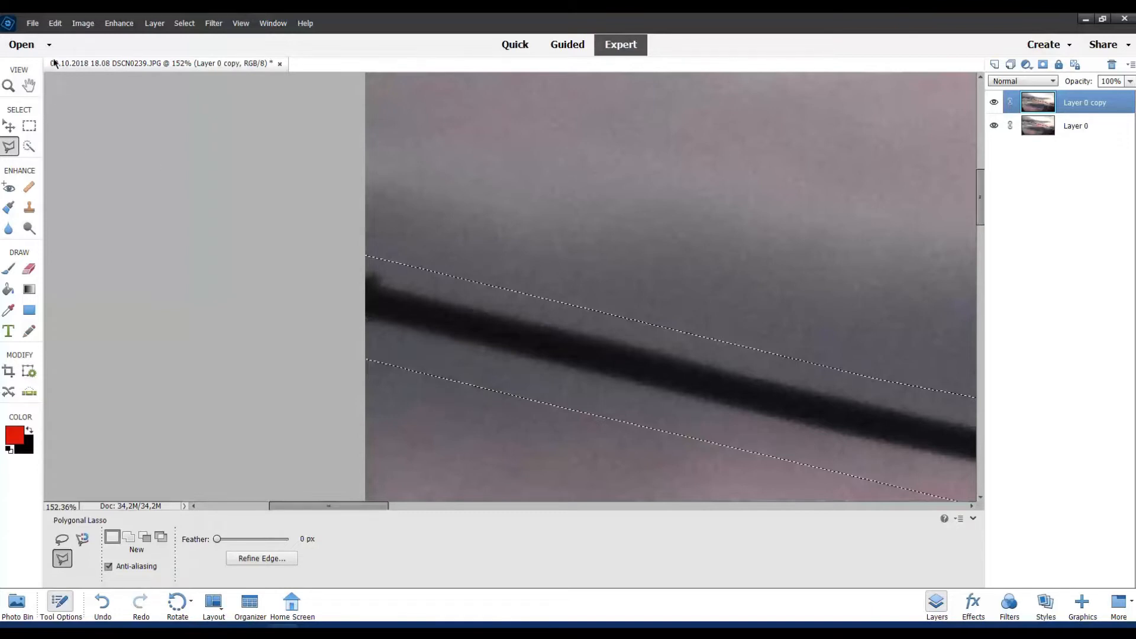
pyautogui.click(53, 24)
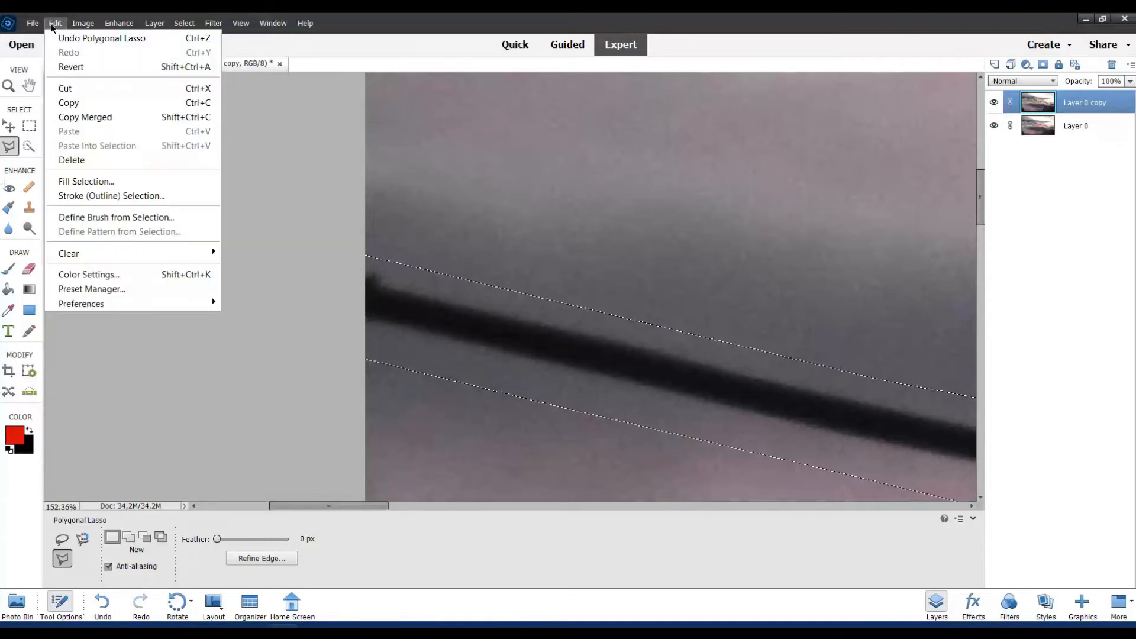
pyautogui.click(90, 182)
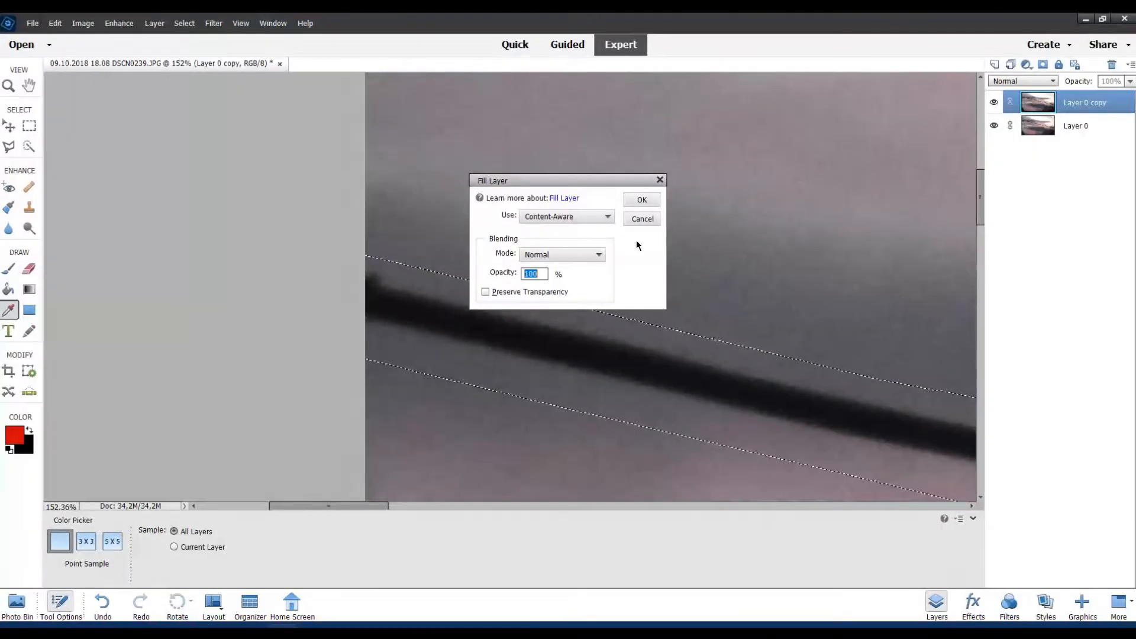
pyautogui.press('Return')
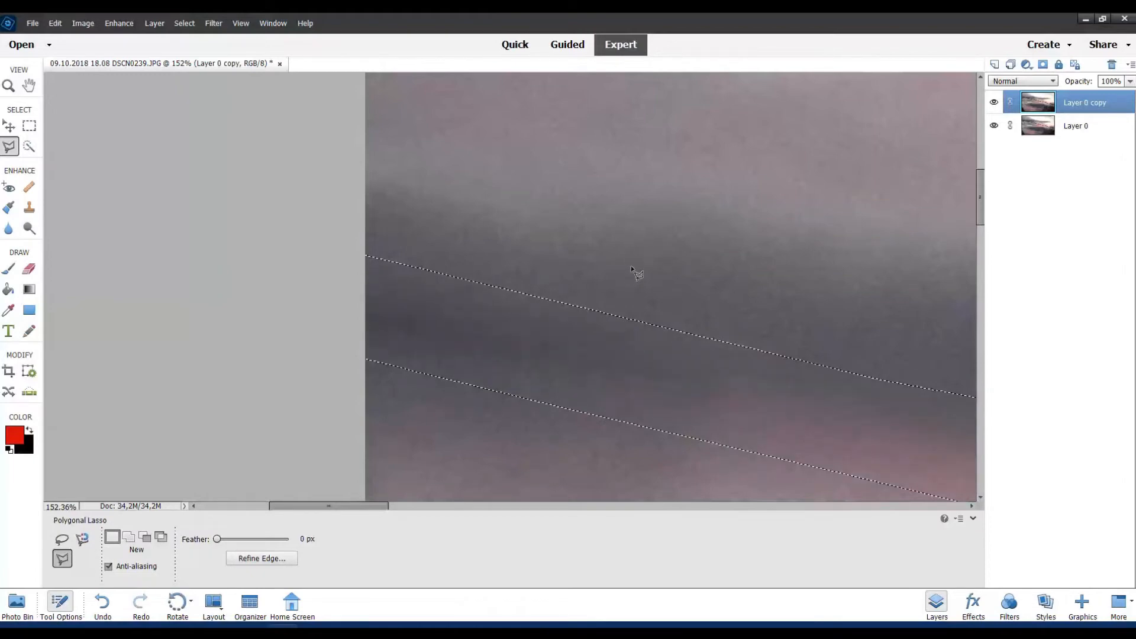
# Examine the filled strip across the sky and the thin wire near the photo's right edge.
pyautogui.scroll(-4, 630, 265)
pyautogui.scroll(-1, 631, 265)
pyautogui.moveTo(687, 203); pyautogui.dragTo(320, 179)
pyautogui.scroll(-3, 474, 232)
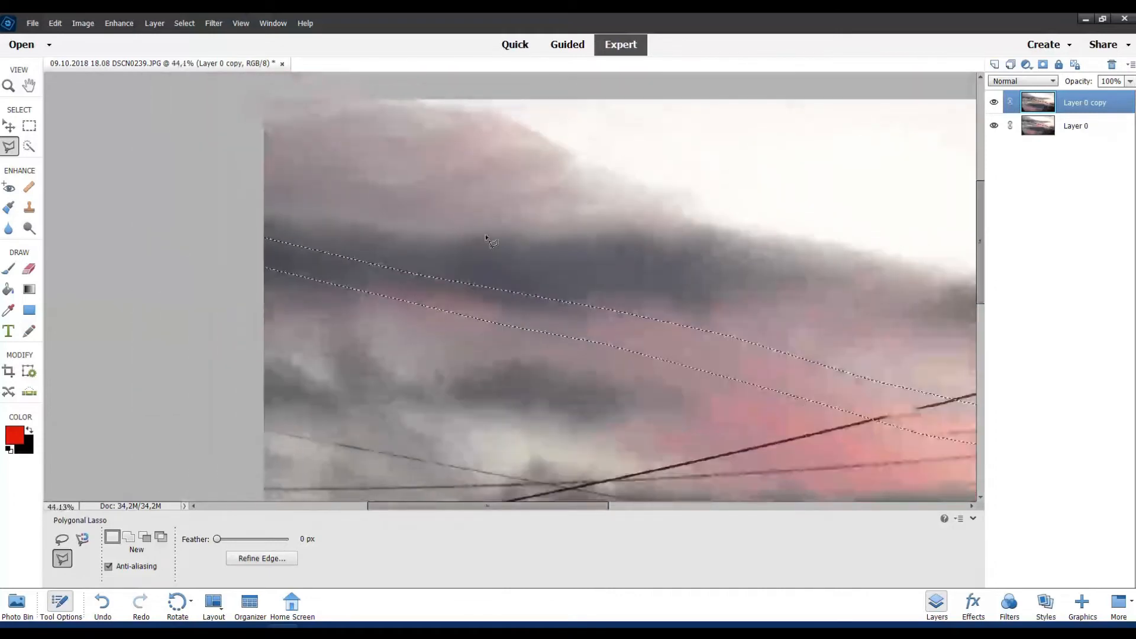
pyautogui.moveTo(632, 283)
pyautogui.mouseDown()
pyautogui.moveTo(445, 240)
pyautogui.moveTo(350, 234)
pyautogui.moveTo(287, 198)
pyautogui.moveTo(223, 185)
pyautogui.mouseUp()
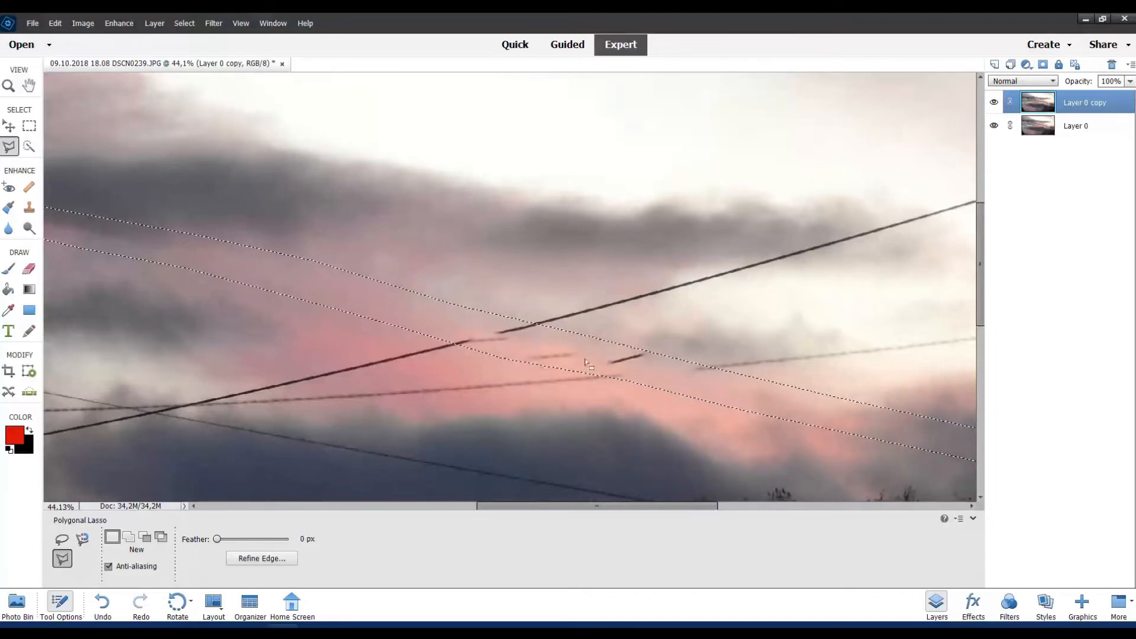
pyautogui.moveTo(710, 213); pyautogui.dragTo(436, 253)
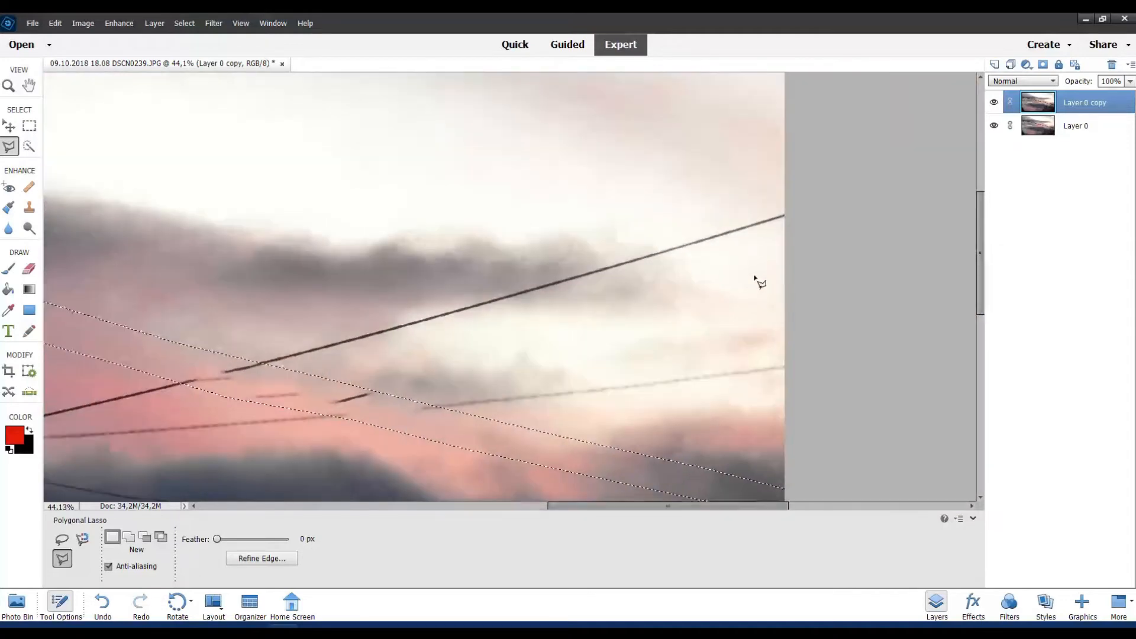
pyautogui.scroll(5, 759, 283)
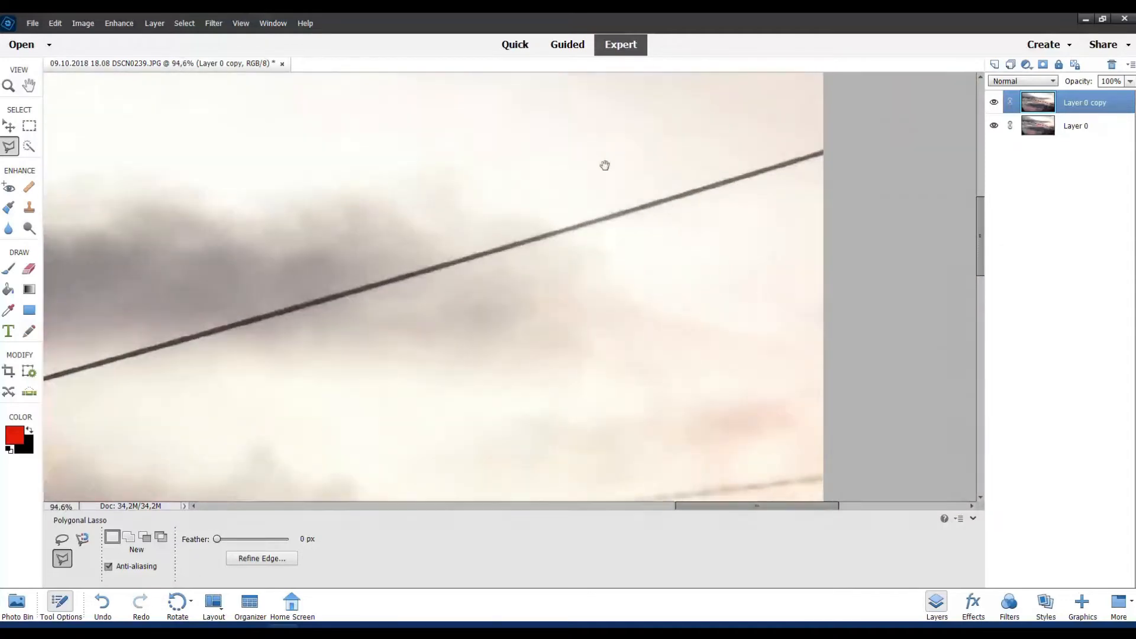
pyautogui.scroll(4, 661, 213)
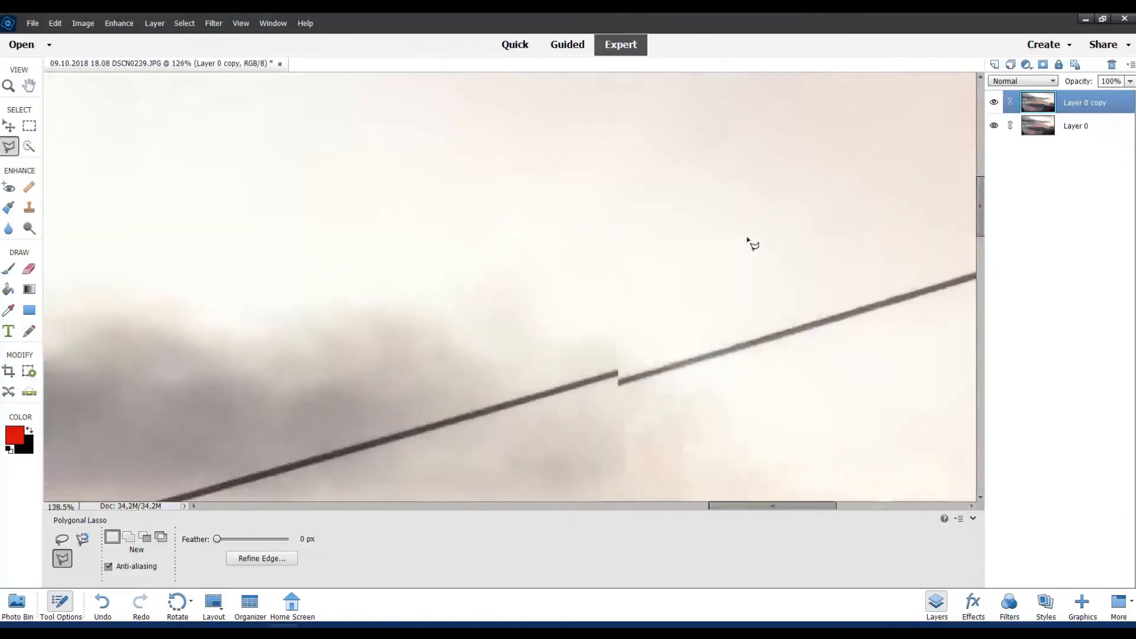
# Start a Polygonal Lasso outline outside the photo's right edge and trace it leftward just above the dark thin wire.
pyautogui.moveTo(741, 244); pyautogui.dragTo(499, 223)
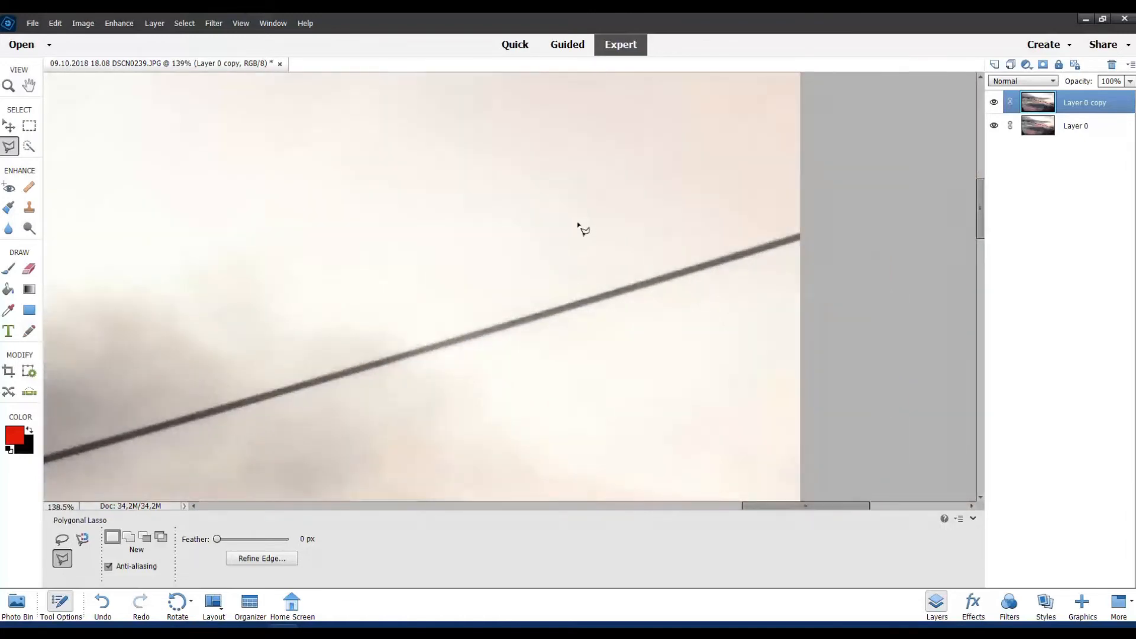
pyautogui.scroll(4, 582, 230)
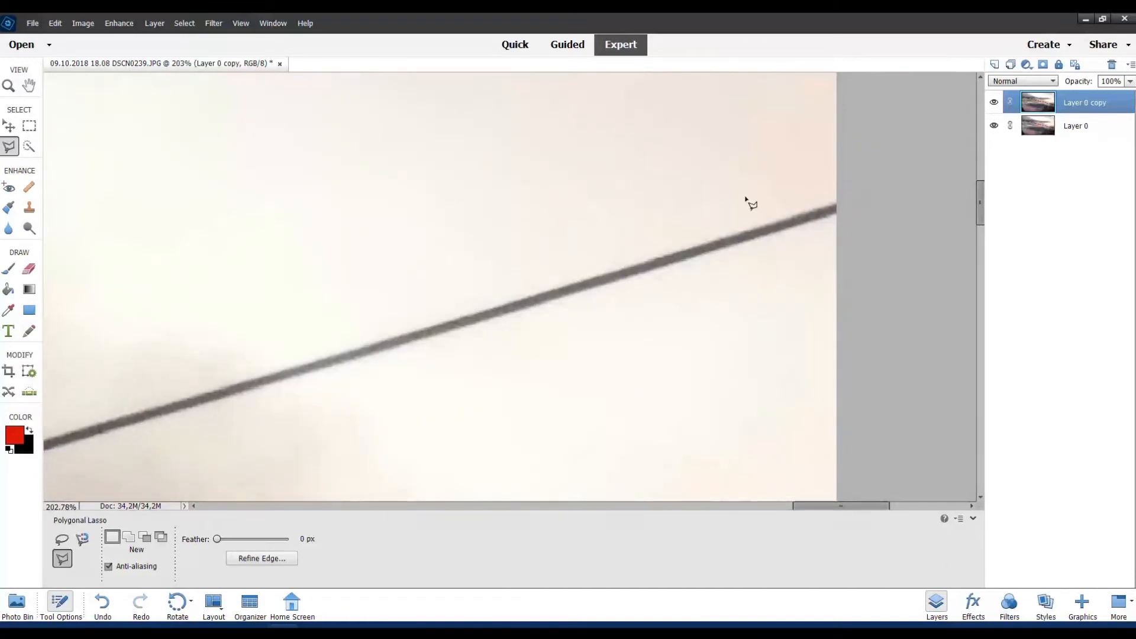
pyautogui.scroll(3, 750, 204)
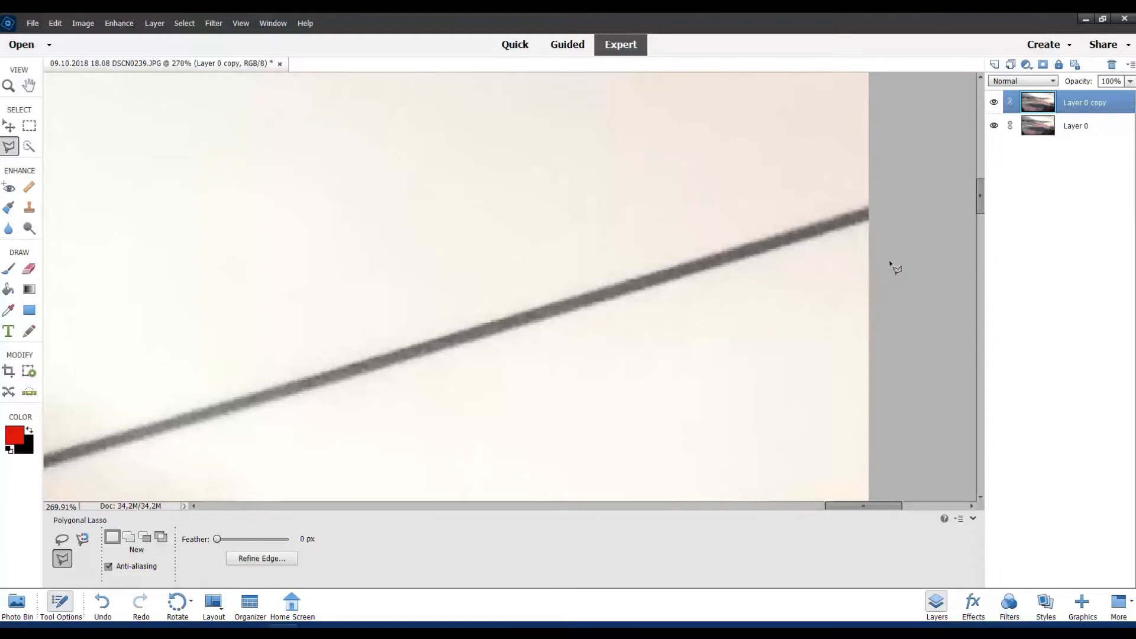
pyautogui.click(895, 169)
pyautogui.click(682, 213)
pyautogui.click(414, 294)
pyautogui.click(317, 332)
pyautogui.moveTo(317, 331); pyautogui.dragTo(645, 259)
# Continue the outline above the dark wire from the pale sky to the broken stretch near the pink clouds.
pyautogui.click(259, 386)
pyautogui.moveTo(259, 385)
pyautogui.mouseDown()
pyautogui.moveTo(505, 300)
pyautogui.moveTo(741, 243)
pyautogui.mouseUp()
pyautogui.click(206, 396)
pyautogui.click(381, 363)
pyautogui.moveTo(206, 397)
pyautogui.mouseDown()
pyautogui.moveTo(705, 267)
pyautogui.moveTo(633, 271)
pyautogui.moveTo(348, 352)
pyautogui.moveTo(683, 248)
pyautogui.moveTo(640, 279)
pyautogui.mouseUp()
pyautogui.click(194, 407)
pyautogui.click(194, 407)
pyautogui.click(219, 382)
pyautogui.click(308, 368)
pyautogui.click(185, 397)
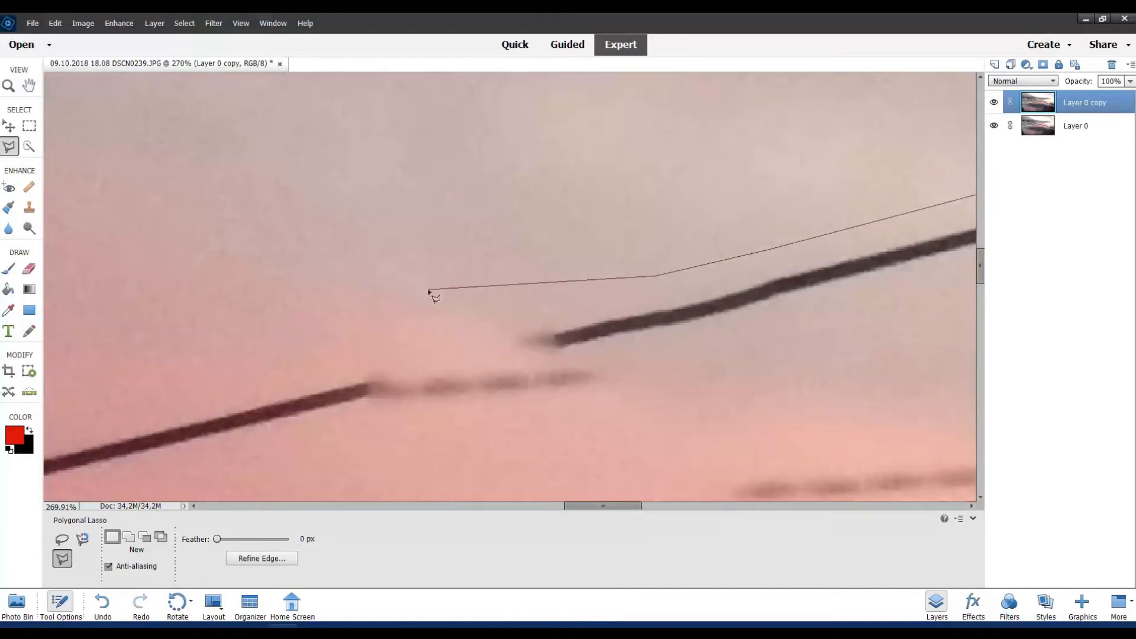
# Carry the outline above the gap in the dark wire and on through the pink clouds.
pyautogui.click(433, 291)
pyautogui.click(310, 353)
pyautogui.moveTo(311, 353); pyautogui.dragTo(700, 271)
pyautogui.click(337, 337)
pyautogui.click(190, 391)
pyautogui.moveTo(190, 391); pyautogui.dragTo(633, 278)
pyautogui.moveTo(133, 405); pyautogui.dragTo(583, 272)
pyautogui.click(285, 343)
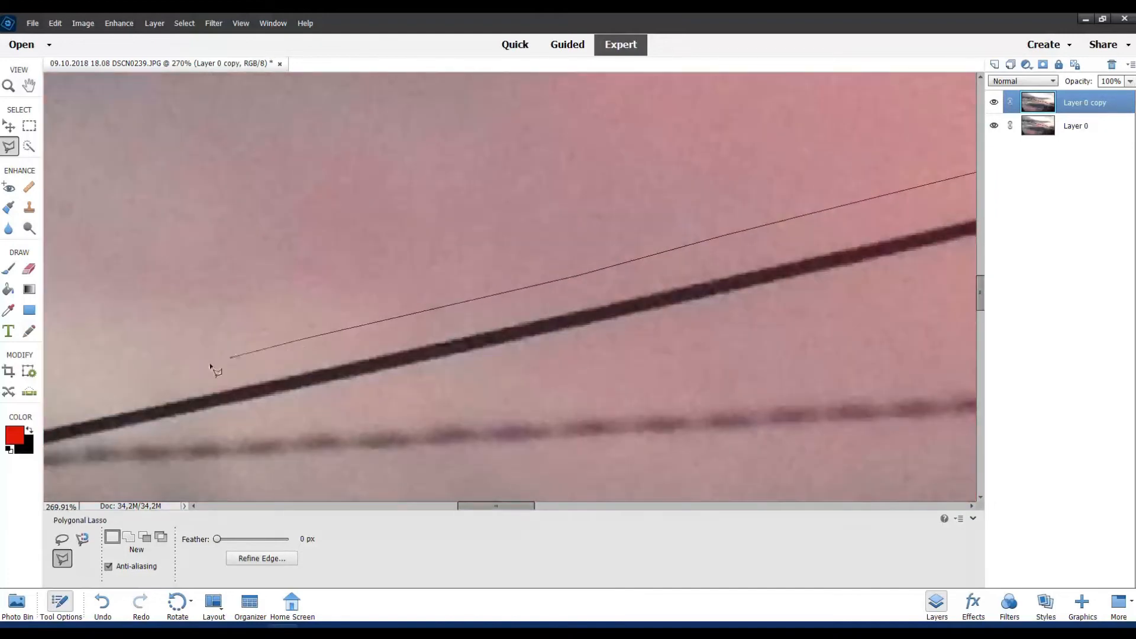
# Finish the upper side of the outline above the dark wire to outside the photo's left edge.
pyautogui.click(140, 383)
pyautogui.moveTo(140, 384); pyautogui.dragTo(578, 250)
pyautogui.click(304, 307)
pyautogui.click(198, 326)
pyautogui.moveTo(199, 326); pyautogui.dragTo(563, 249)
pyautogui.click(107, 344)
pyautogui.moveTo(107, 344)
pyautogui.mouseDown()
pyautogui.moveTo(485, 265)
pyautogui.moveTo(509, 236)
pyautogui.mouseUp()
pyautogui.click(90, 337)
pyautogui.click(213, 298)
pyautogui.click(90, 315)
pyautogui.moveTo(90, 315); pyautogui.dragTo(420, 225)
pyautogui.moveTo(58, 289); pyautogui.dragTo(446, 197)
pyautogui.click(99, 255)
# Turn the outline below the dark wire outside the photo's left edge and trace back rightward beneath it.
pyautogui.click(113, 314)
pyautogui.click(333, 276)
pyautogui.click(565, 254)
pyautogui.moveTo(566, 253); pyautogui.dragTo(160, 310)
pyautogui.click(684, 231)
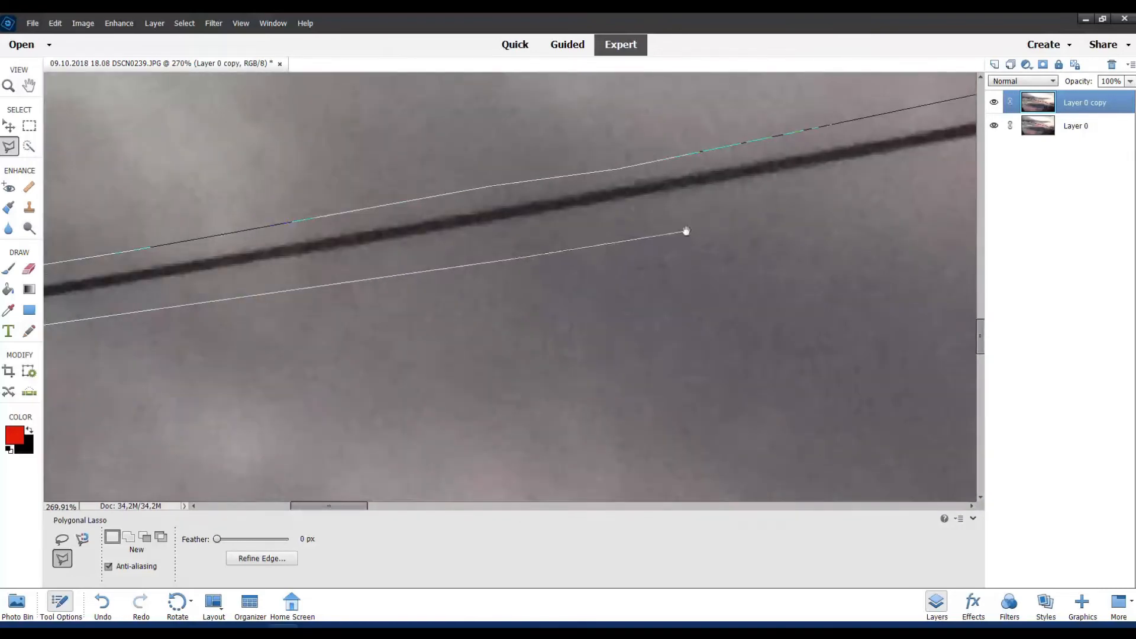
pyautogui.moveTo(684, 231); pyautogui.dragTo(232, 322)
pyautogui.click(731, 239)
pyautogui.moveTo(731, 240); pyautogui.dragTo(228, 326)
# Trace the outline beneath the dark wire past its crossing with the dotted wire and the diagonal wire.
pyautogui.click(731, 238)
pyautogui.click(817, 208)
pyautogui.moveTo(817, 208); pyautogui.dragTo(340, 316)
pyautogui.click(861, 194)
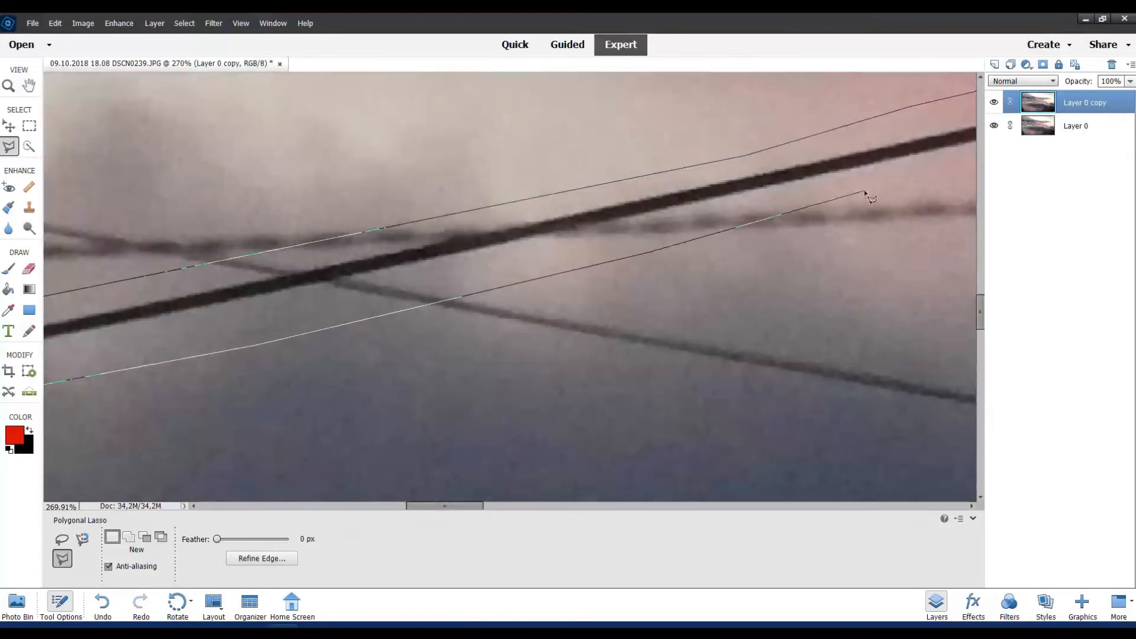
pyautogui.moveTo(884, 189); pyautogui.dragTo(435, 298)
pyautogui.click(808, 226)
pyautogui.moveTo(898, 211); pyautogui.dragTo(408, 303)
pyautogui.click(847, 204)
# Continue the outline beneath the dark wire through the pink clouds and up into the pale sky.
pyautogui.moveTo(955, 180); pyautogui.dragTo(524, 283)
pyautogui.click(804, 221)
pyautogui.moveTo(940, 196); pyautogui.dragTo(469, 279)
pyautogui.click(811, 223)
pyautogui.moveTo(923, 180); pyautogui.dragTo(436, 301)
pyautogui.click(826, 192)
pyautogui.click(819, 194)
pyautogui.moveTo(939, 157)
pyautogui.mouseDown()
pyautogui.moveTo(522, 287)
pyautogui.moveTo(459, 289)
pyautogui.moveTo(556, 279)
pyautogui.moveTo(487, 303)
pyautogui.mouseUp()
# Finish the lower outline past the photo's right edge and close the selection around the dark wire.
pyautogui.click(956, 159)
pyautogui.click(934, 165)
pyautogui.click(905, 176)
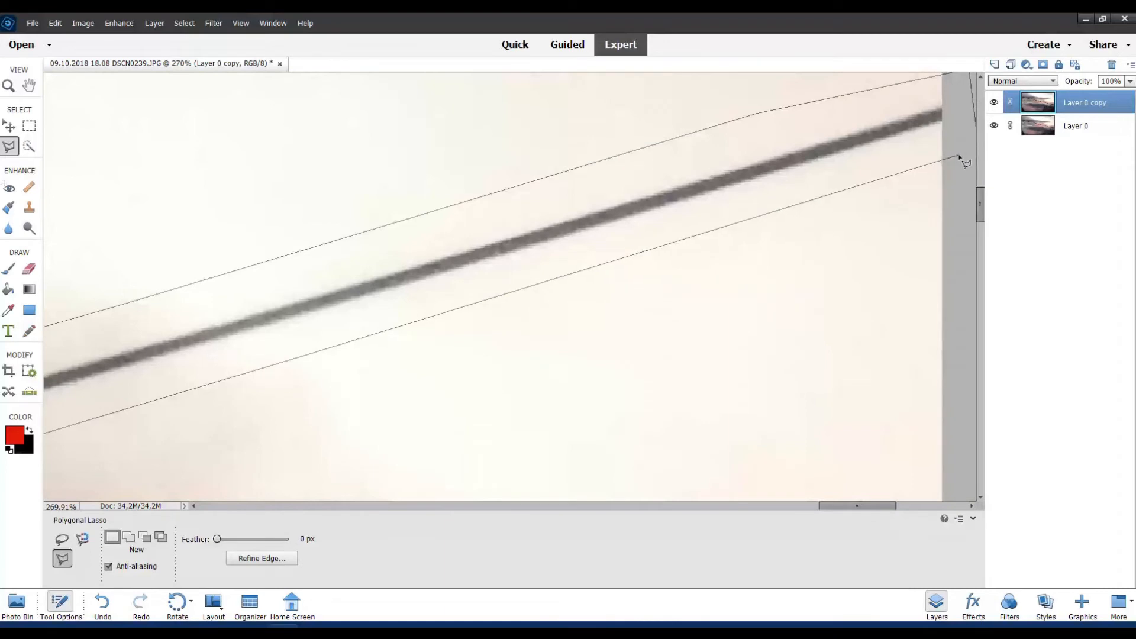
pyautogui.click(957, 159)
pyautogui.moveTo(957, 160); pyautogui.dragTo(674, 245)
pyautogui.click(696, 242)
pyautogui.scroll(1, 739, 249)
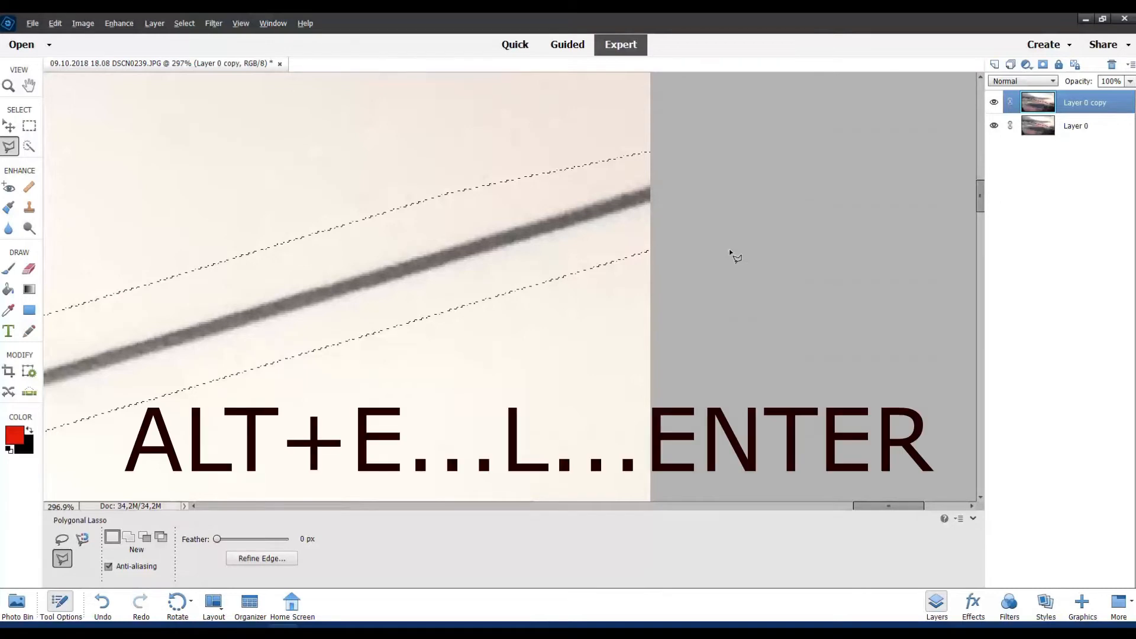
# Fill the selected dark wire strip with Content-Aware in Normal mode at 100% opacity and deselect.
pyautogui.hotkey('alt', 'e')
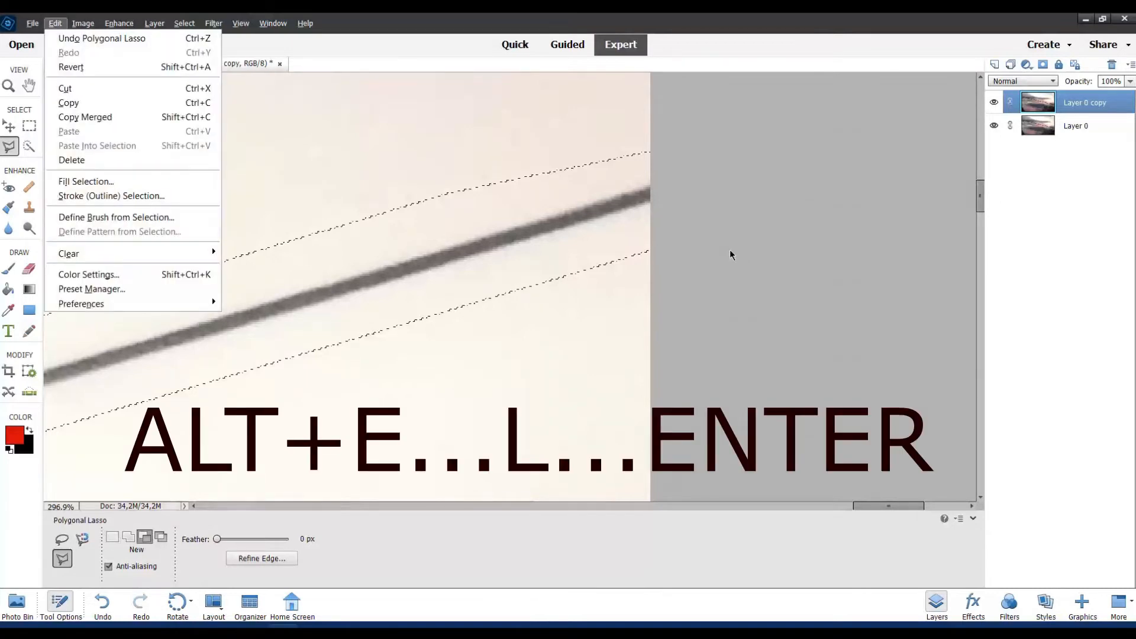
pyautogui.press('l')
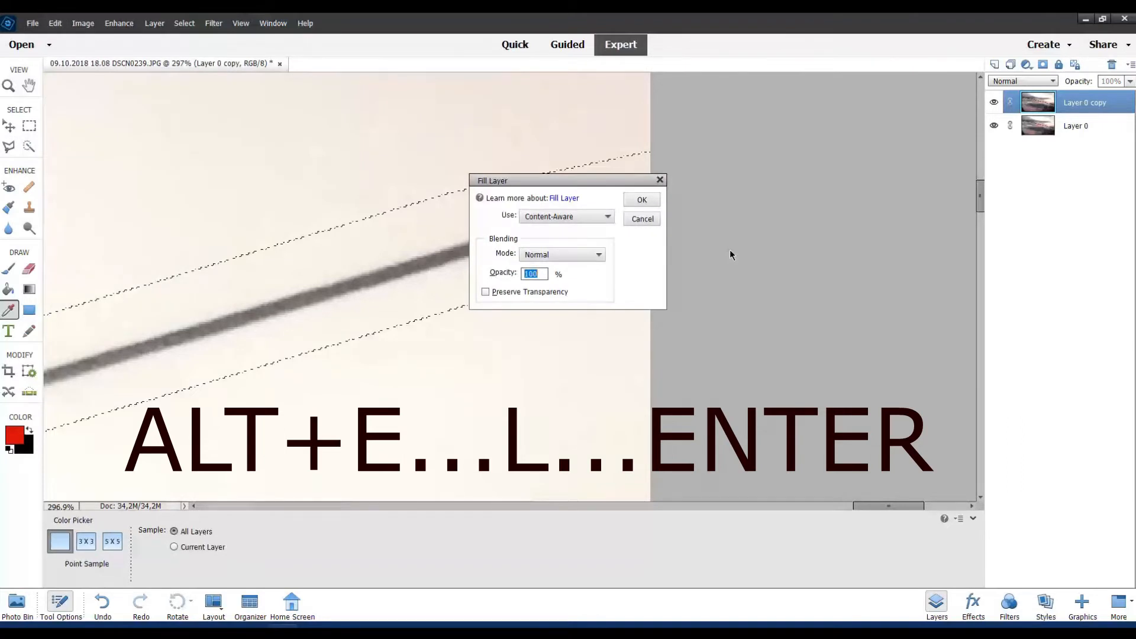
pyautogui.press('Return')
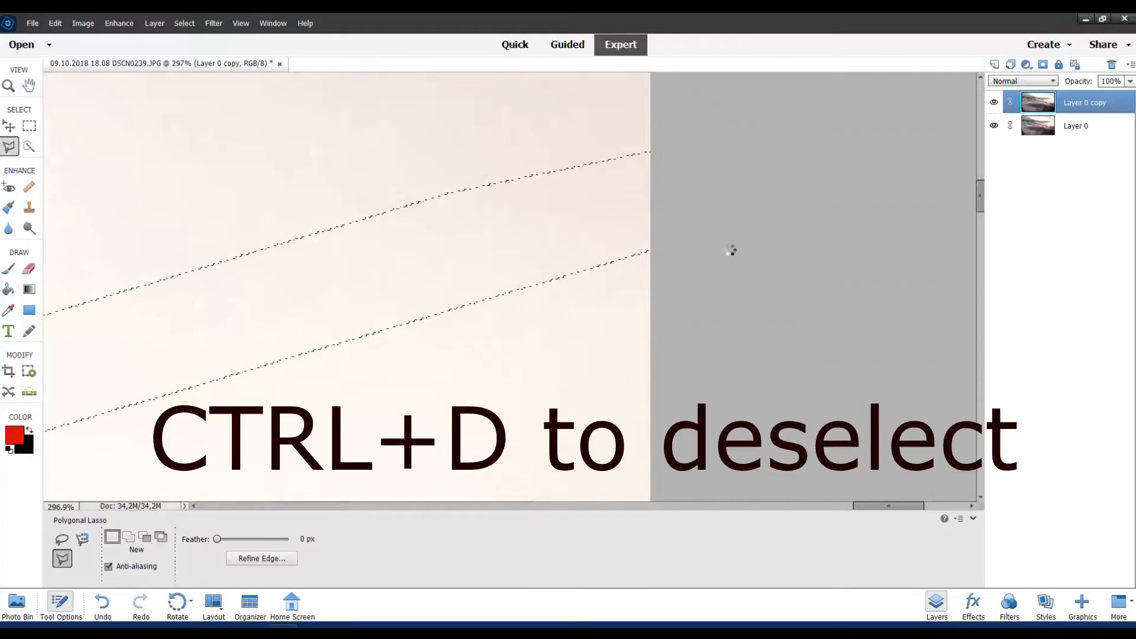
pyautogui.hotkey('ctrl', 'd')
pyautogui.scroll(-3, 432, 271)
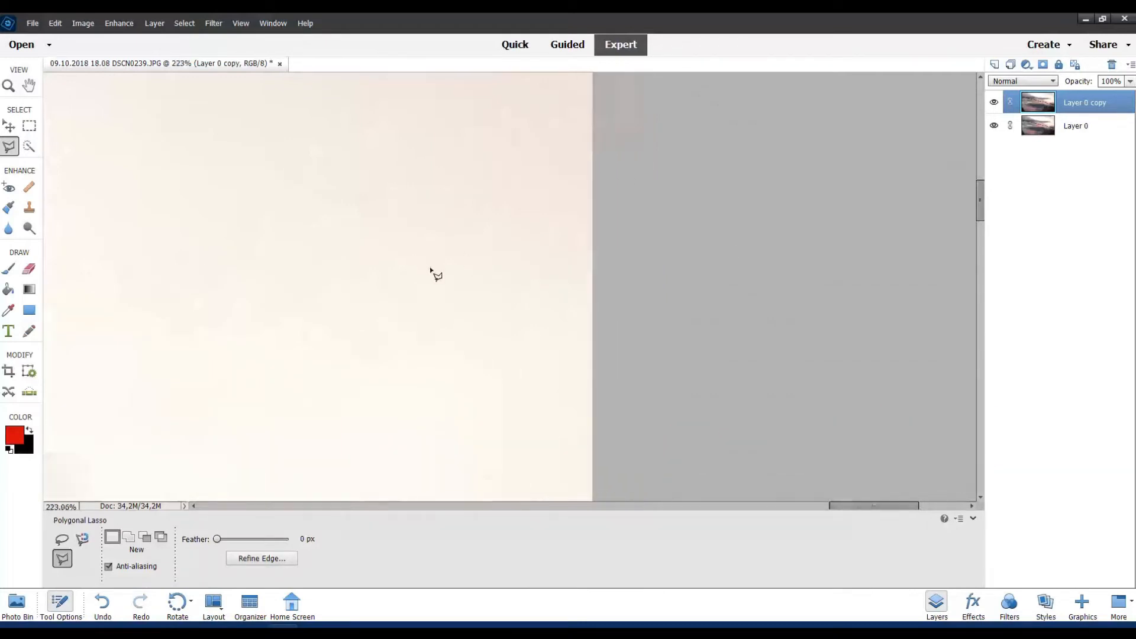
# Trace an outline above the broken, nearly horizontal wire and its stray fragments from outside the left edge past the photo's right edge.
pyautogui.moveTo(432, 271); pyautogui.dragTo(730, 248)
pyautogui.scroll(-3, 730, 249)
pyautogui.moveTo(547, 275); pyautogui.dragTo(758, 112)
pyautogui.scroll(-5, 568, 228)
pyautogui.moveTo(340, 205)
pyautogui.mouseDown()
pyautogui.moveTo(451, 219)
pyautogui.moveTo(434, 222)
pyautogui.mouseUp()
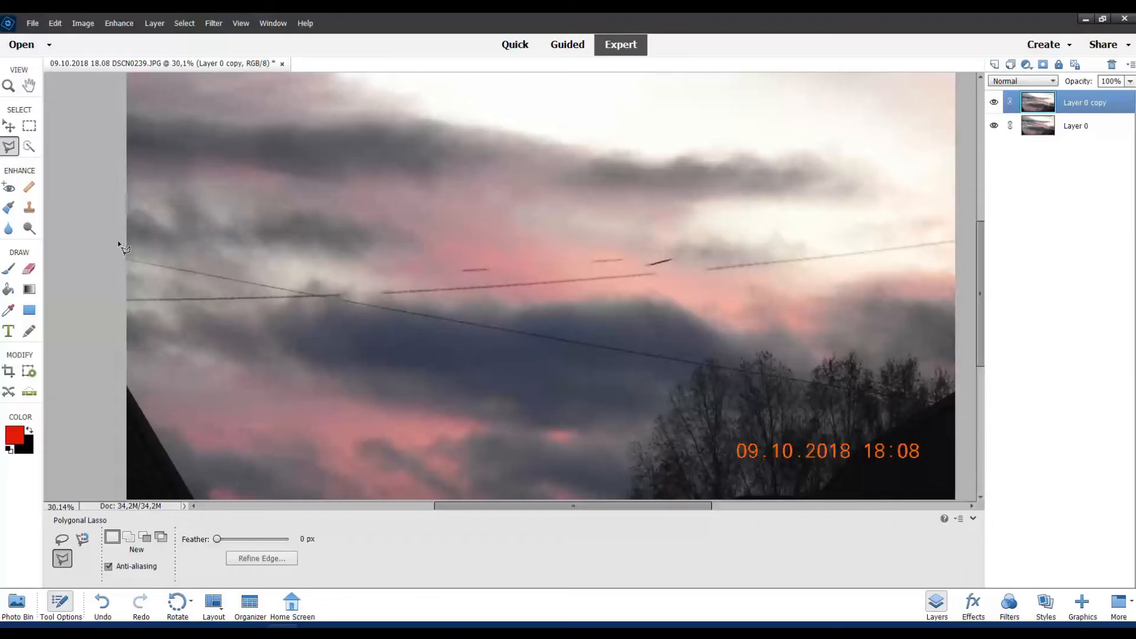
pyautogui.click(115, 289)
pyautogui.click(278, 288)
pyautogui.click(393, 277)
pyautogui.click(478, 258)
pyautogui.click(683, 245)
pyautogui.click(846, 239)
pyautogui.click(961, 225)
# Trace back beneath the nearly horizontal wire to outside the left edge and close the selection at its starting point.
pyautogui.click(957, 254)
pyautogui.click(640, 290)
pyautogui.click(257, 320)
pyautogui.click(98, 320)
pyautogui.click(112, 290)
# Fill the selected nearly horizontal wire strip with Content-Aware and deselect.
pyautogui.hotkey('alt', 'e')
pyautogui.press('l')
pyautogui.press('Return')
pyautogui.click(246, 281)
# Select the diagonal wire from outside the photo's left edge to the first treetop and fill it with Content-Aware.
pyautogui.click(112, 244)
pyautogui.click(113, 278)
pyautogui.click(689, 370)
pyautogui.click(699, 351)
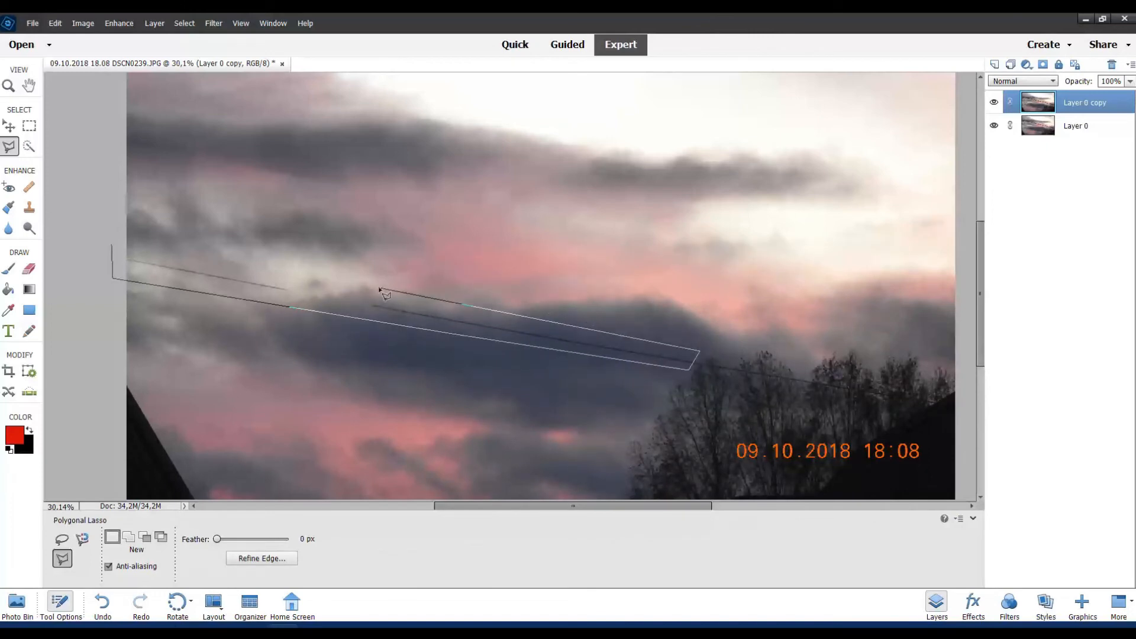
pyautogui.click(112, 245)
pyautogui.hotkey('alt', 'e')
pyautogui.press('l')
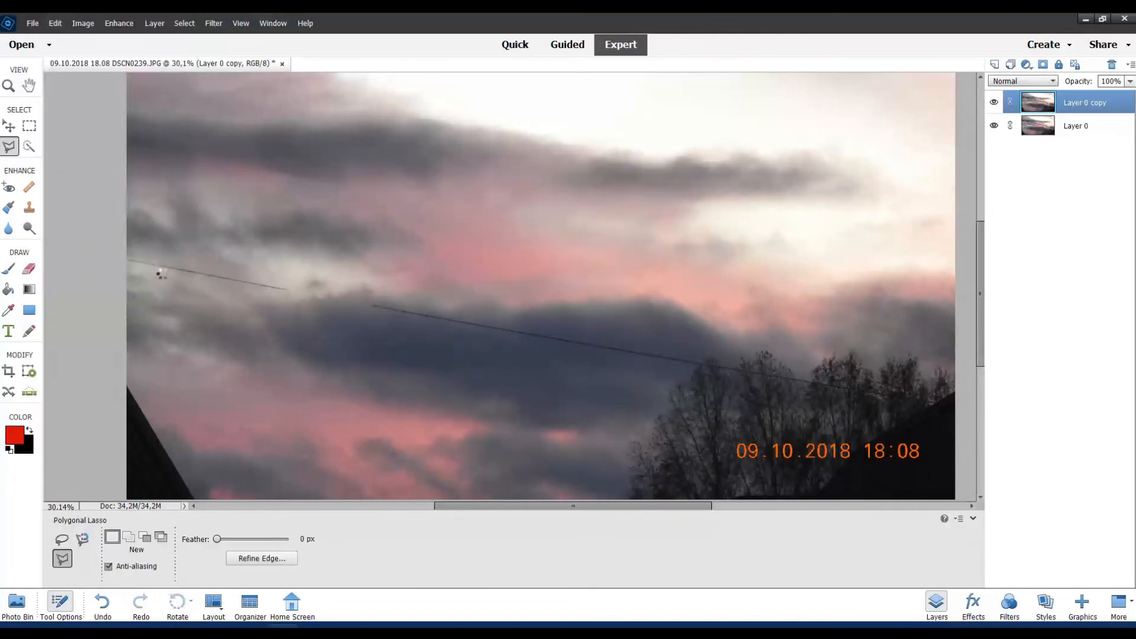
# Start an outline around the left end of the wire remnant over the trees and trace beneath it toward the roof.
pyautogui.scroll(3, 714, 384)
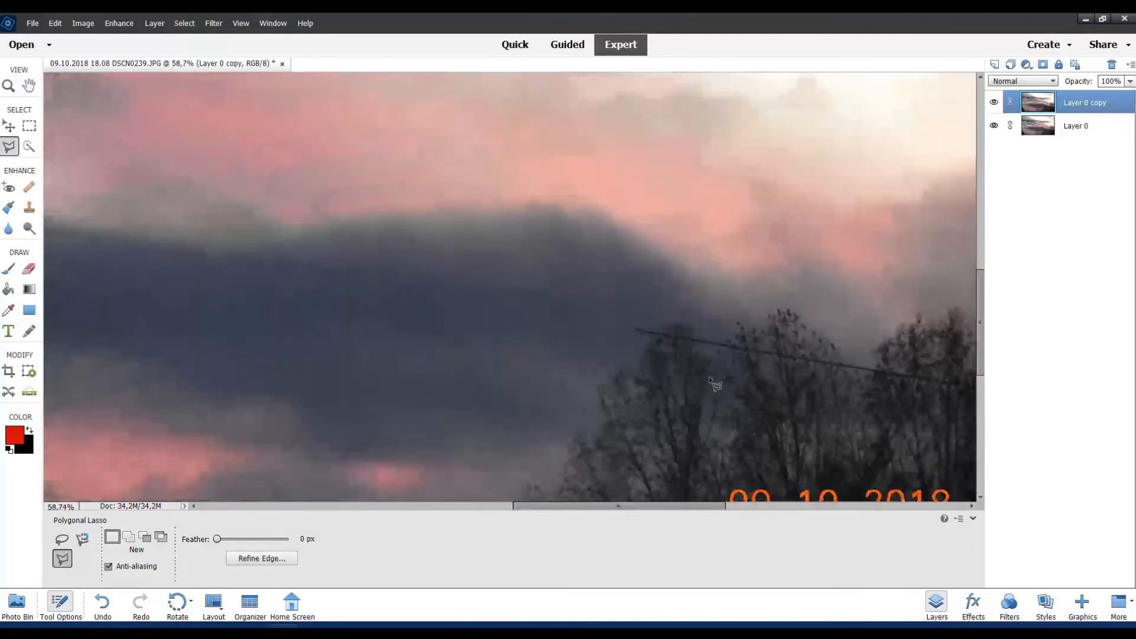
pyautogui.scroll(6, 715, 385)
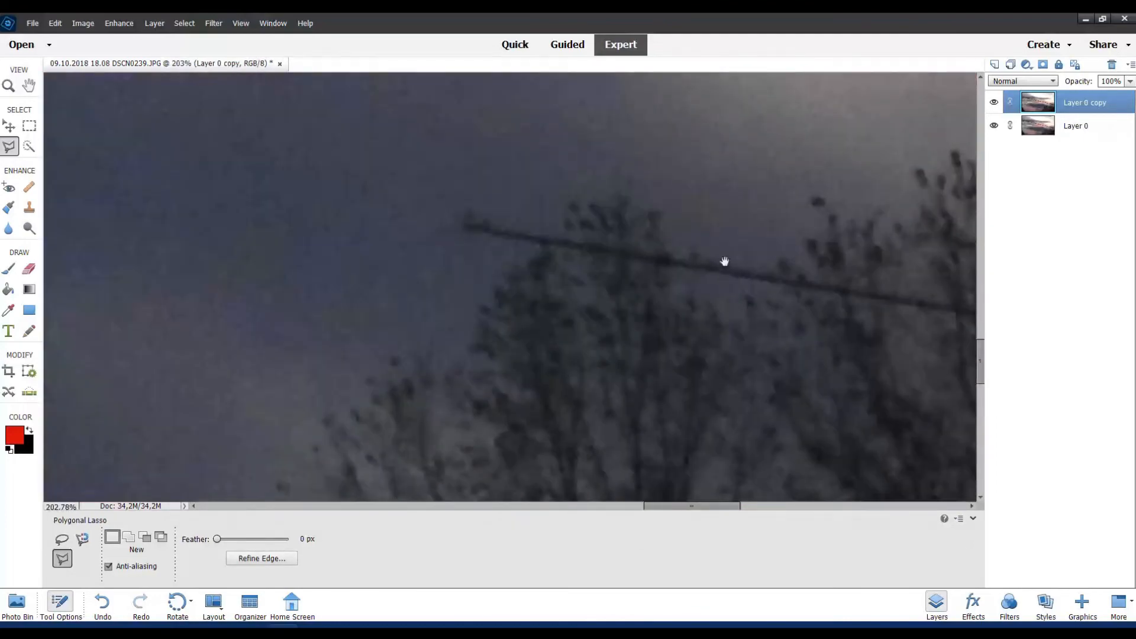
pyautogui.scroll(-5, 724, 261)
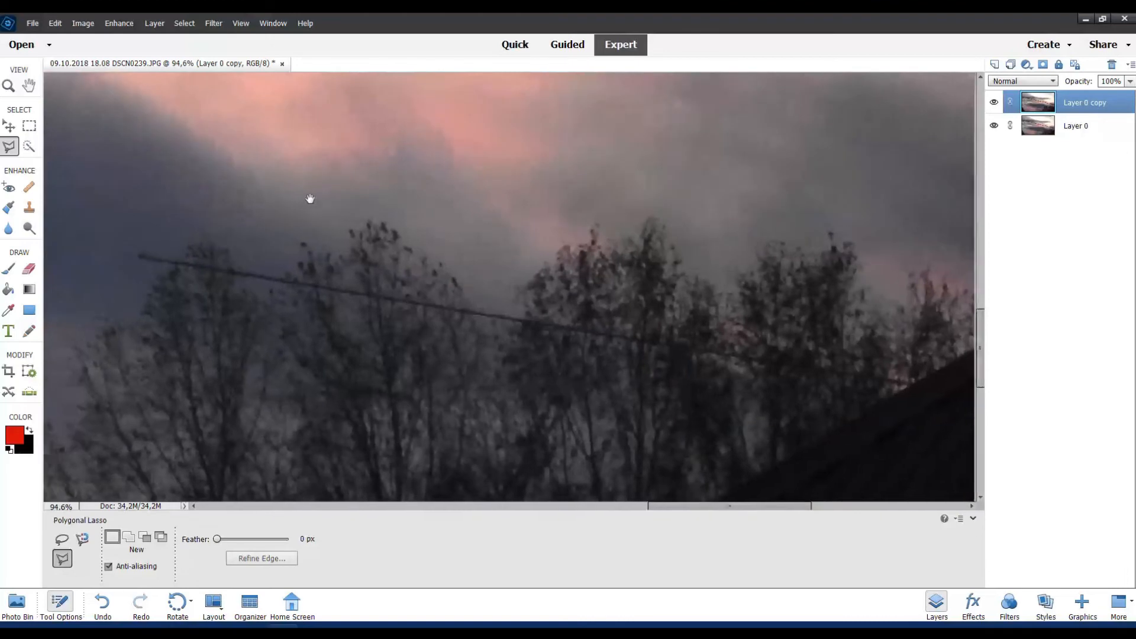
pyautogui.scroll(4, 310, 199)
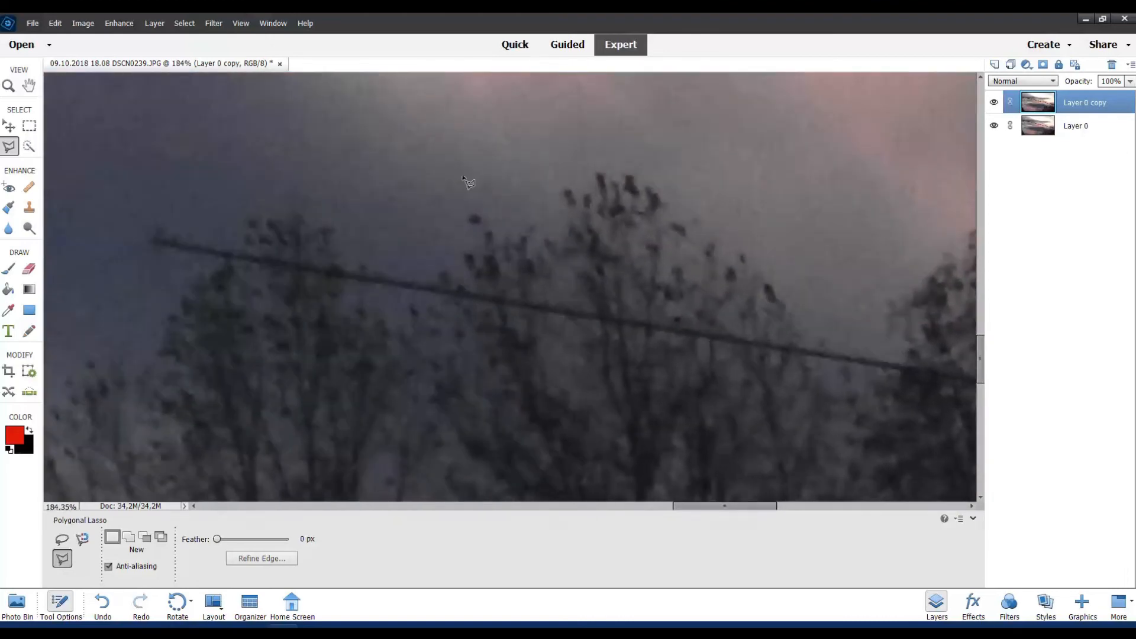
pyautogui.scroll(2, 468, 182)
pyautogui.moveTo(444, 193)
pyautogui.mouseDown()
pyautogui.moveTo(505, 163)
pyautogui.moveTo(520, 175)
pyautogui.mouseUp()
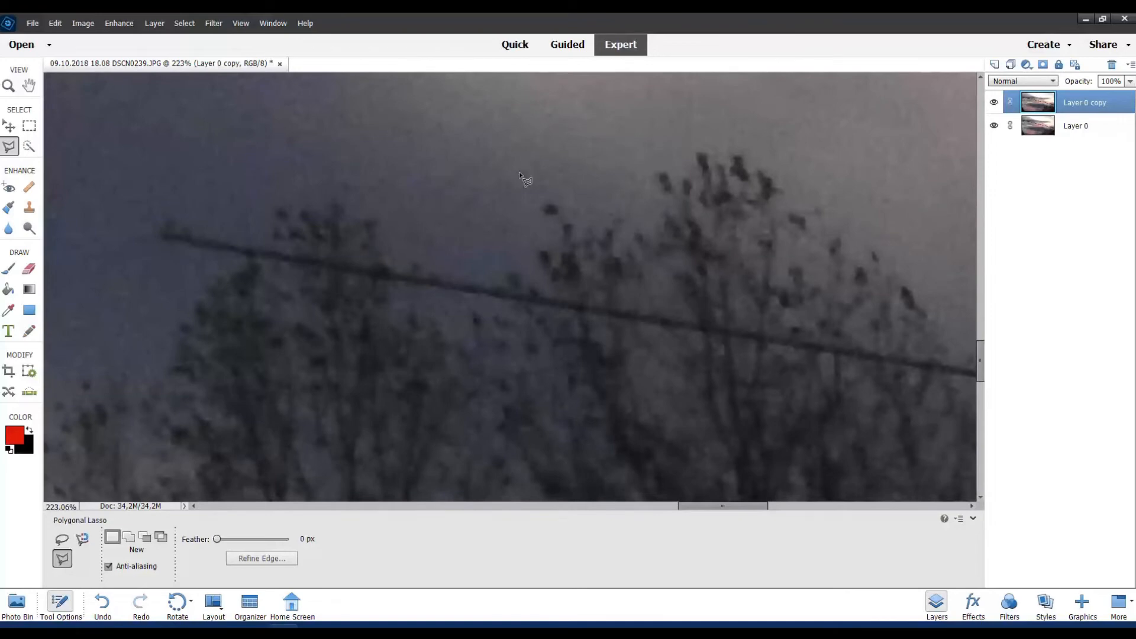
pyautogui.click(135, 201)
pyautogui.click(123, 249)
pyautogui.click(856, 373)
pyautogui.moveTo(904, 386); pyautogui.dragTo(461, 314)
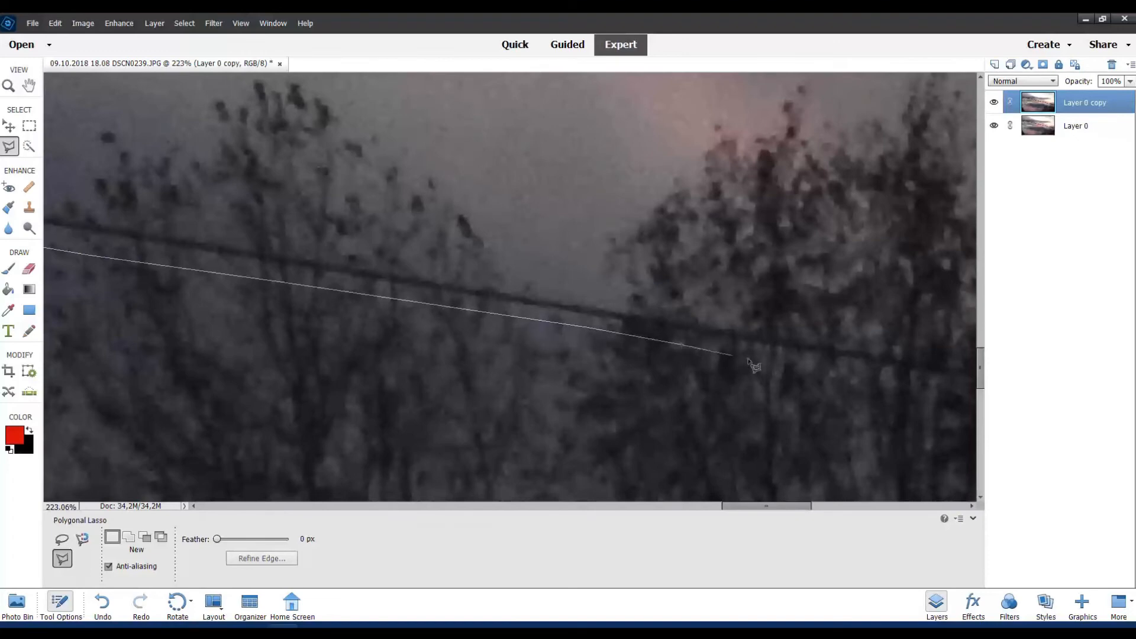
# Extend the outline beneath the wire through the dark trees and turn it around the wire's right end.
pyautogui.click(804, 365)
pyautogui.moveTo(903, 387); pyautogui.dragTo(560, 350)
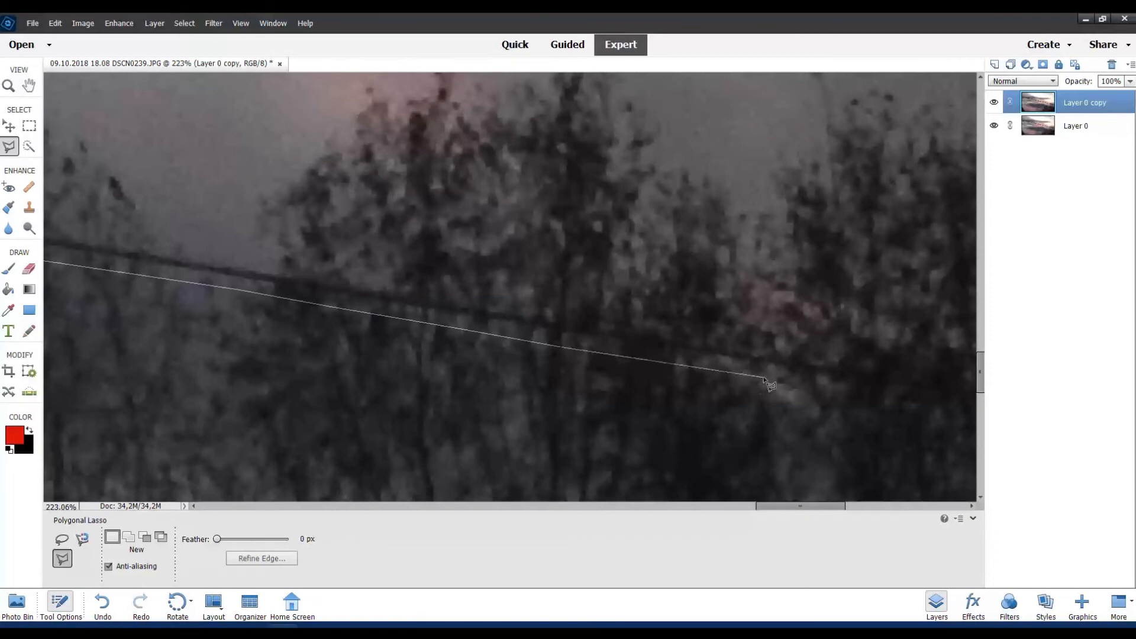
pyautogui.moveTo(958, 413); pyautogui.dragTo(709, 384)
pyautogui.click(893, 408)
pyautogui.click(932, 412)
pyautogui.click(970, 390)
# Trace the outline back above the wire across the treetops and close the selection at its starting point.
pyautogui.click(735, 346)
pyautogui.moveTo(357, 287)
pyautogui.mouseDown()
pyautogui.moveTo(451, 288)
pyautogui.moveTo(701, 326)
pyautogui.mouseUp()
pyautogui.click(228, 253)
pyautogui.moveTo(228, 253); pyautogui.dragTo(696, 314)
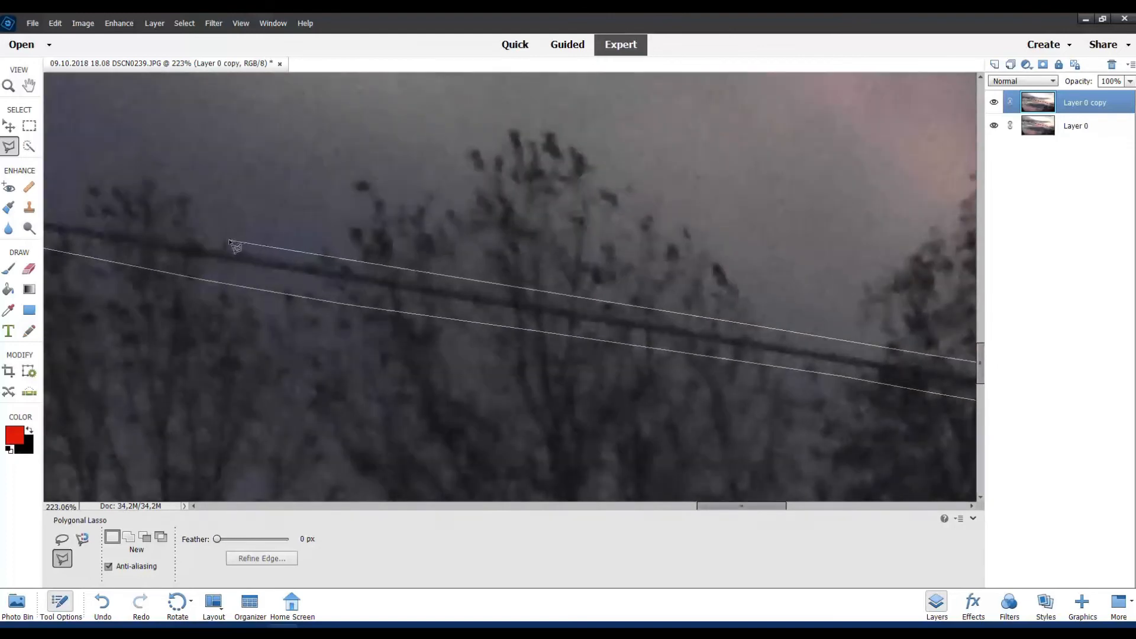
pyautogui.click(228, 242)
pyautogui.moveTo(163, 220); pyautogui.dragTo(457, 267)
pyautogui.click(329, 262)
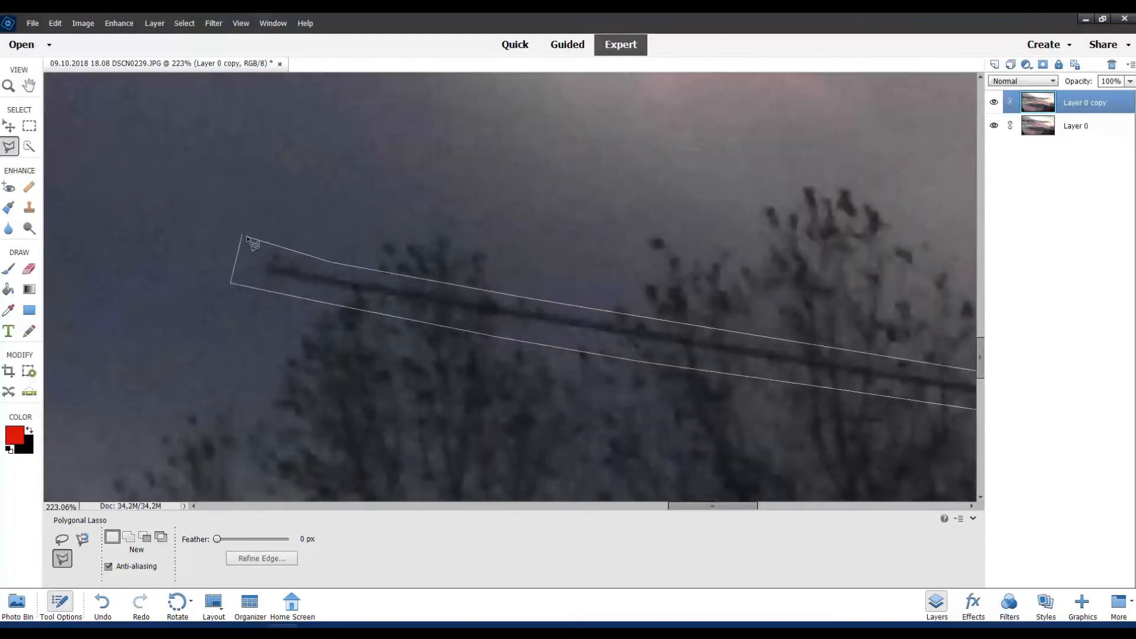
pyautogui.click(244, 237)
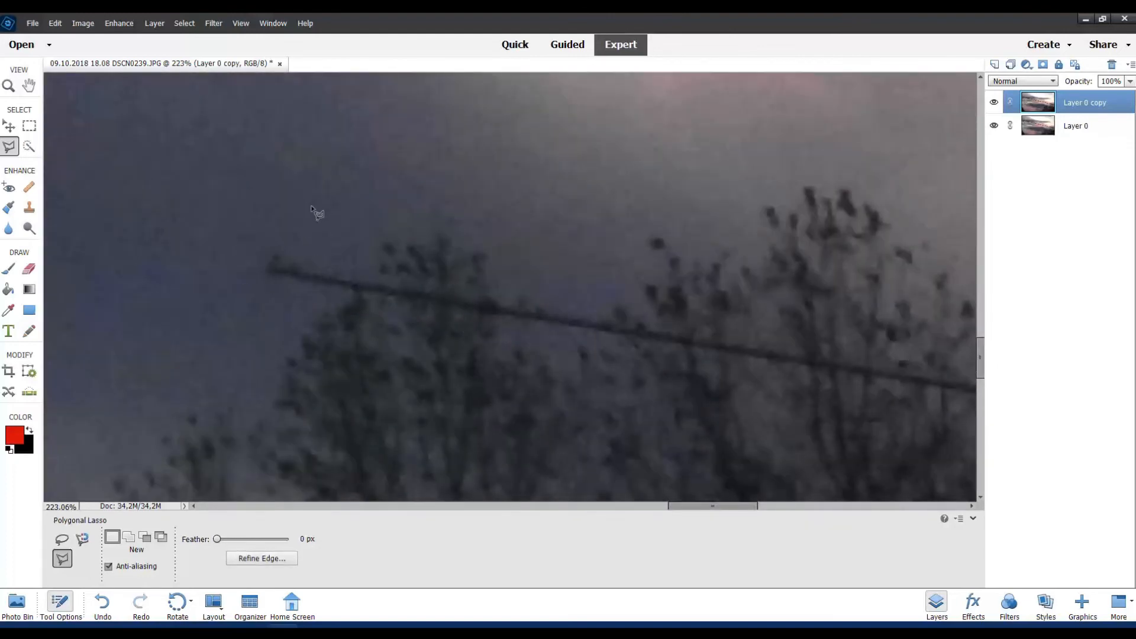
# Fill the selected wire strip over the trees with Content-Aware in Normal mode at 100% opacity and deselect.
pyautogui.hotkey('alt', 'e')
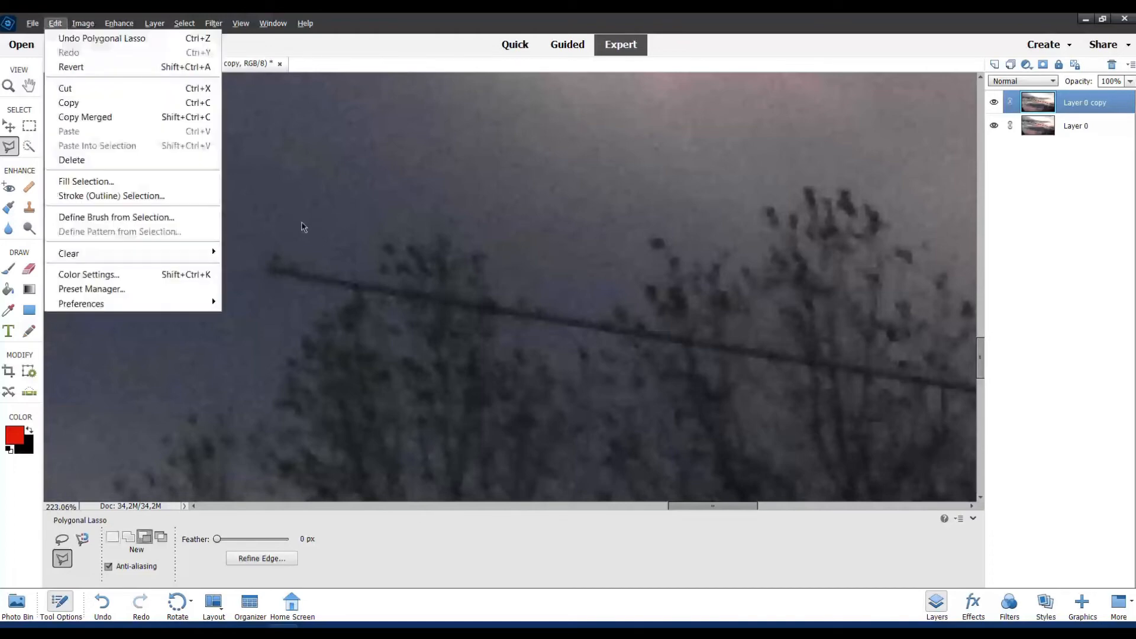
pyautogui.press('Escape')
pyautogui.press('l')
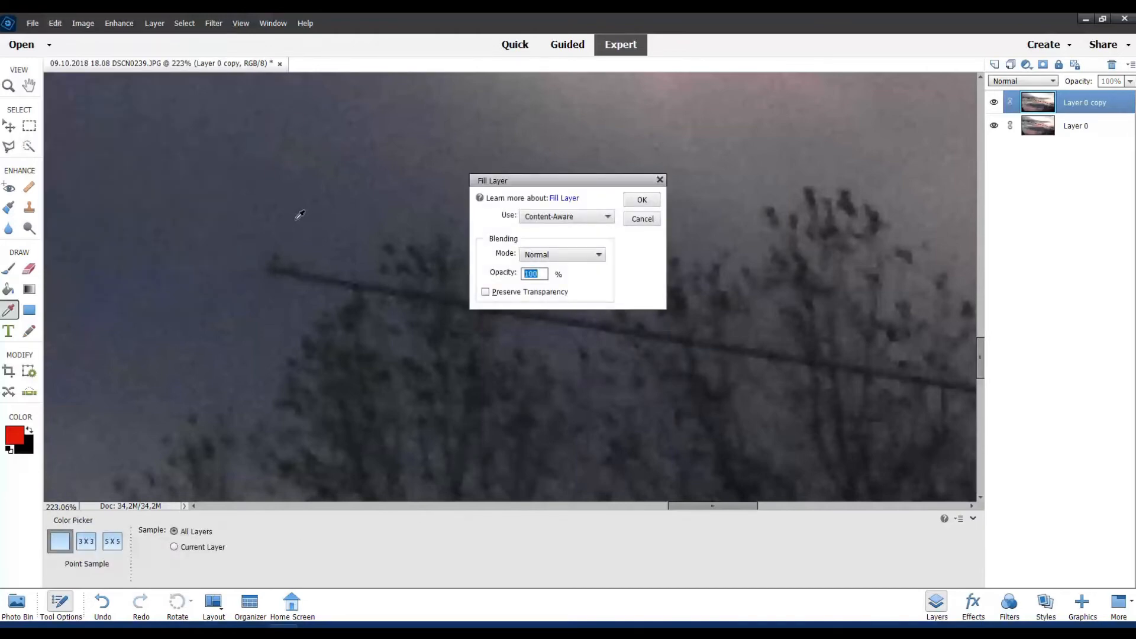
pyautogui.press('Return')
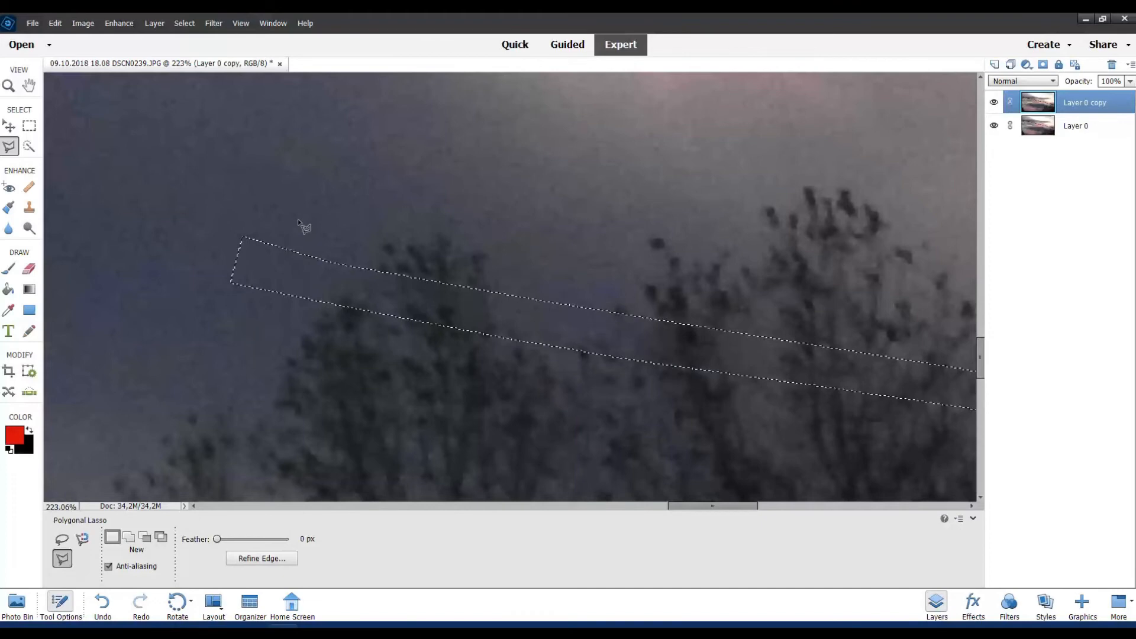
pyautogui.hotkey('ctrl', 'd')
# Examine the filled area across the treetops at several magnifications.
pyautogui.moveTo(558, 284); pyautogui.dragTo(389, 241)
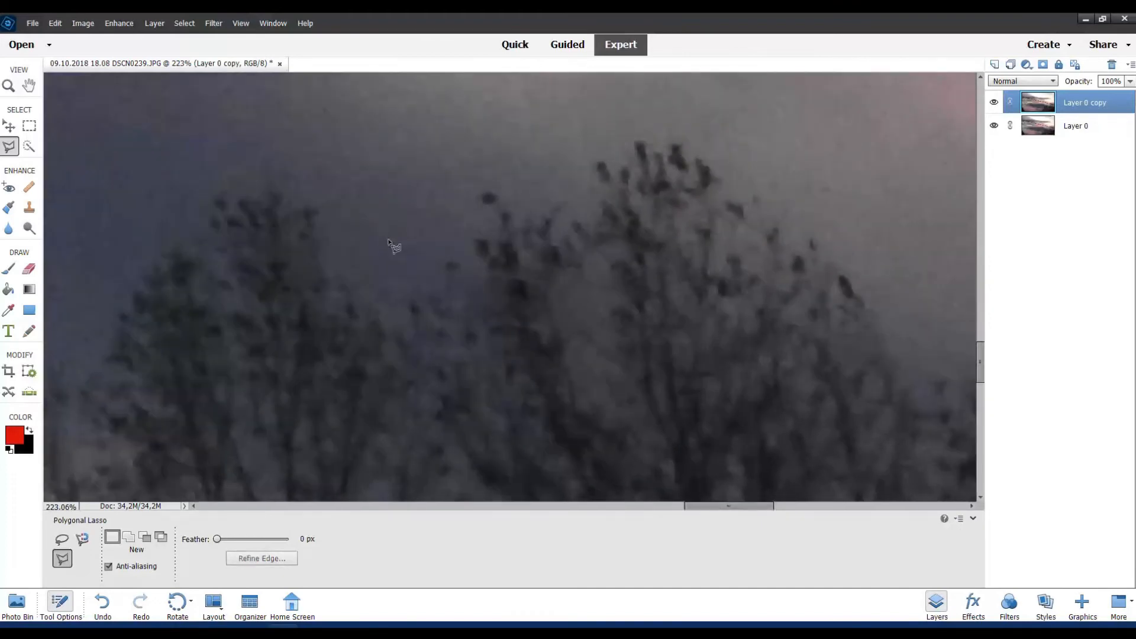
pyautogui.scroll(-3, 407, 272)
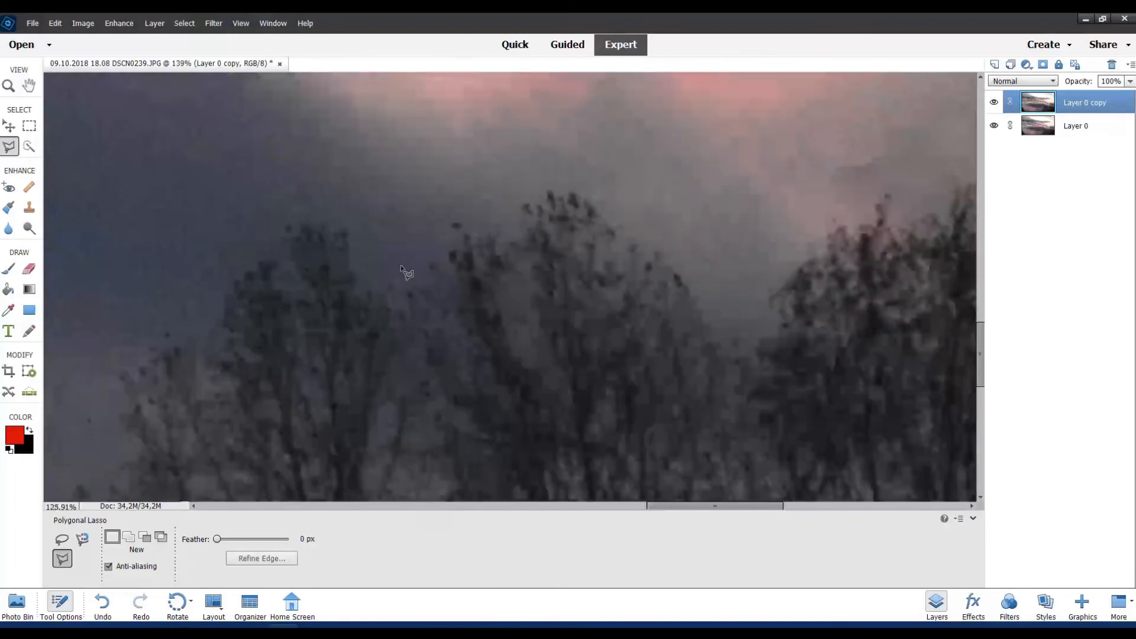
pyautogui.scroll(-4, 407, 272)
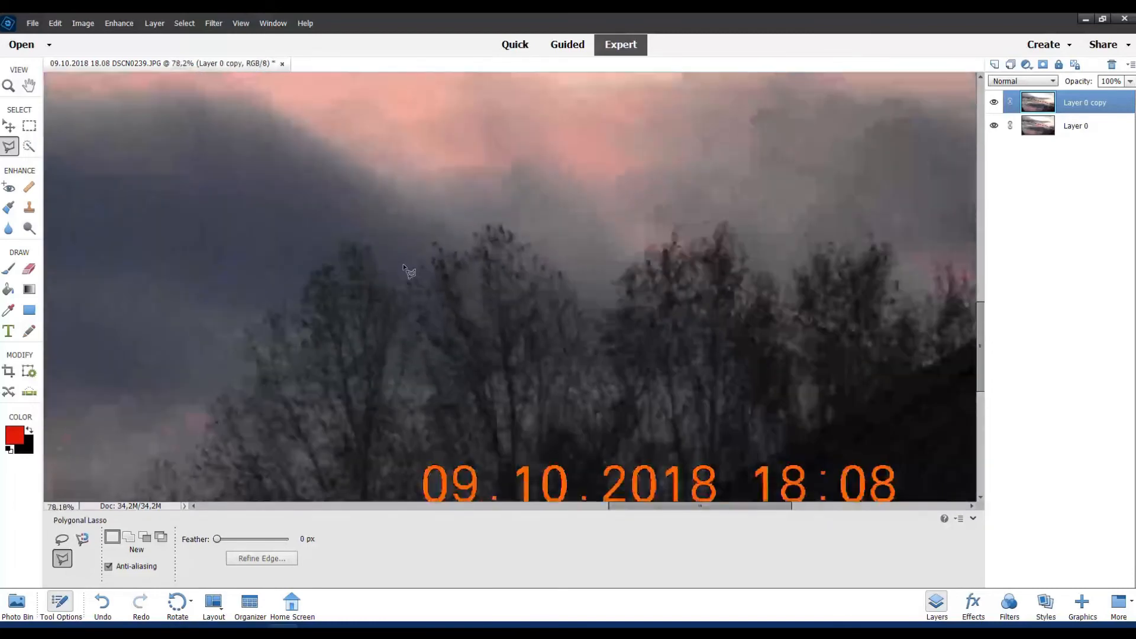
pyautogui.scroll(4, 646, 307)
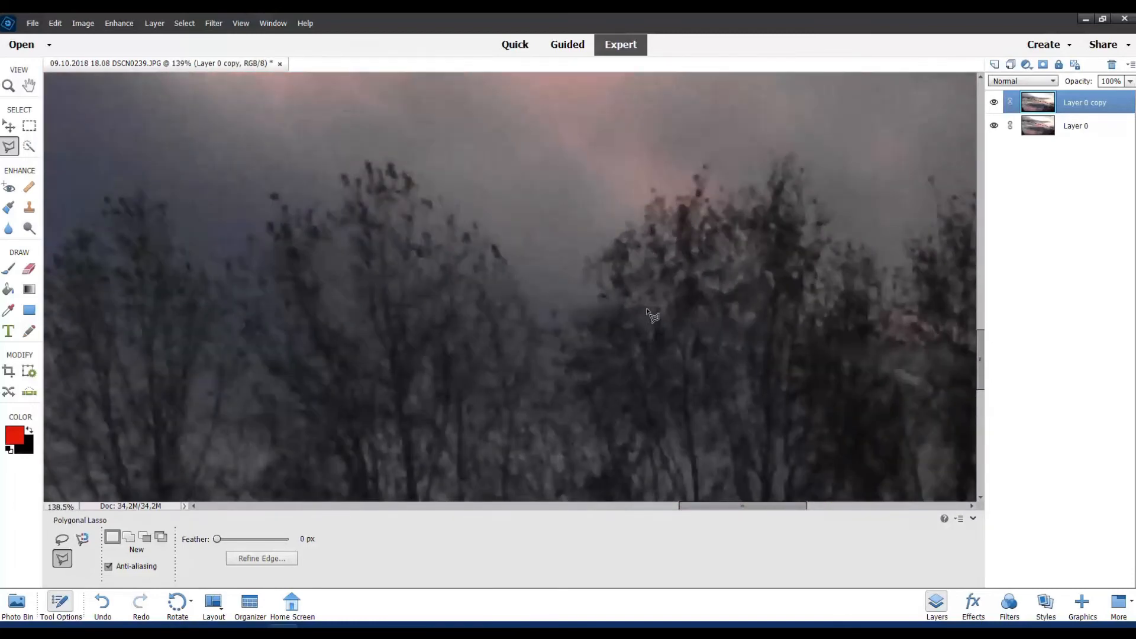
pyautogui.scroll(-3, 797, 343)
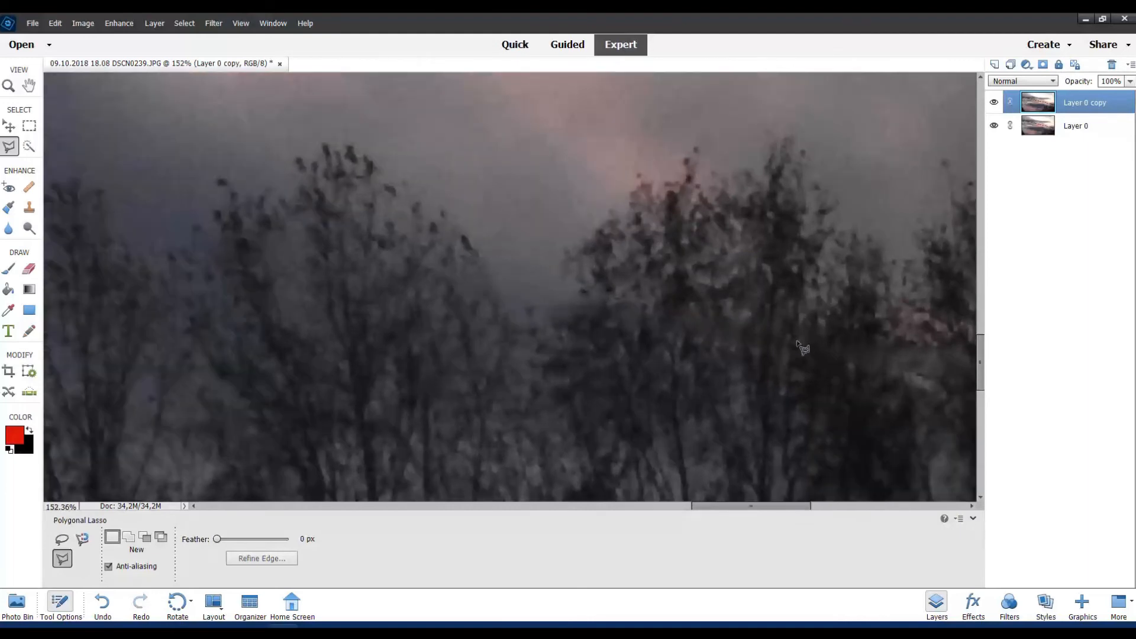
pyautogui.scroll(-3, 798, 343)
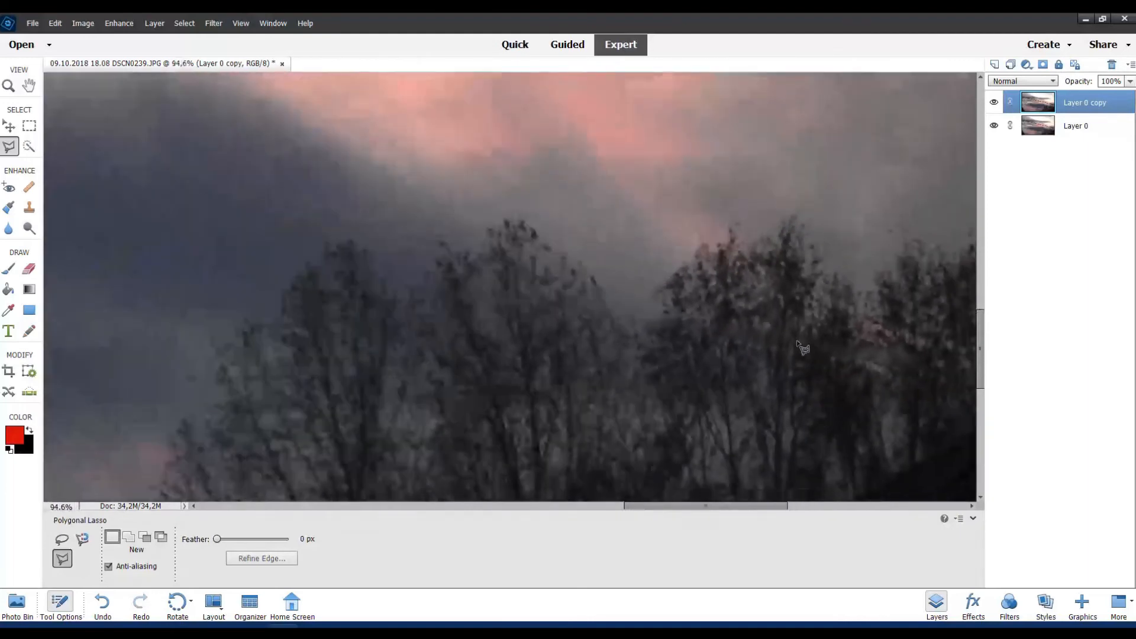
# Inspect the retouched trees and adjoining sky up close for leftover wire traces, ending with the whole photo in view.
pyautogui.scroll(4, 797, 343)
pyautogui.scroll(4, 580, 345)
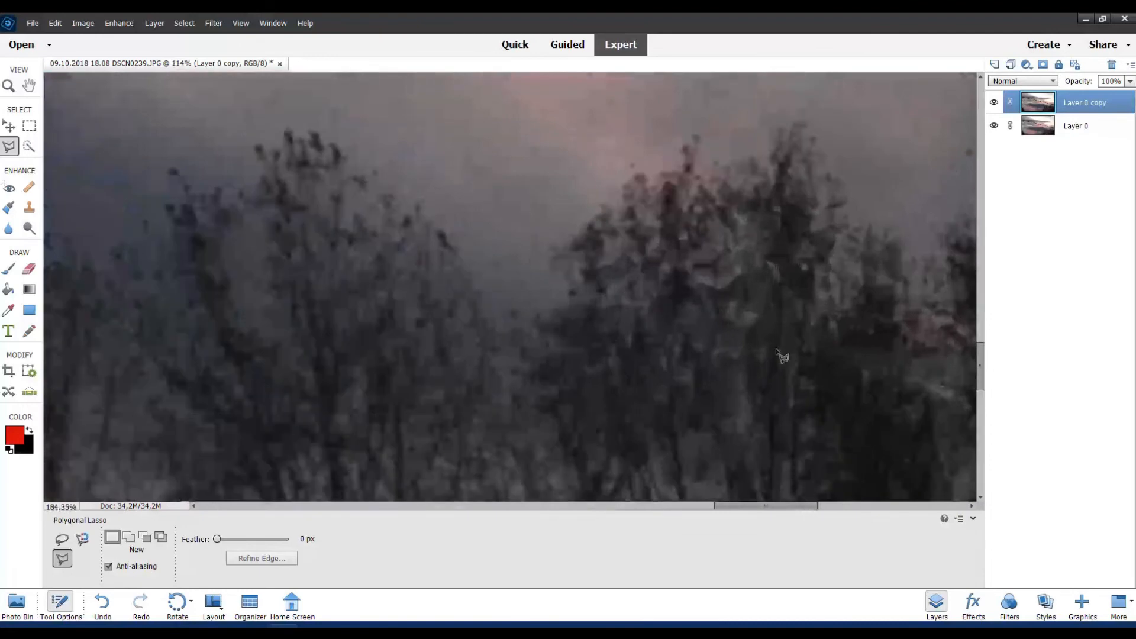
pyautogui.scroll(-4, 580, 345)
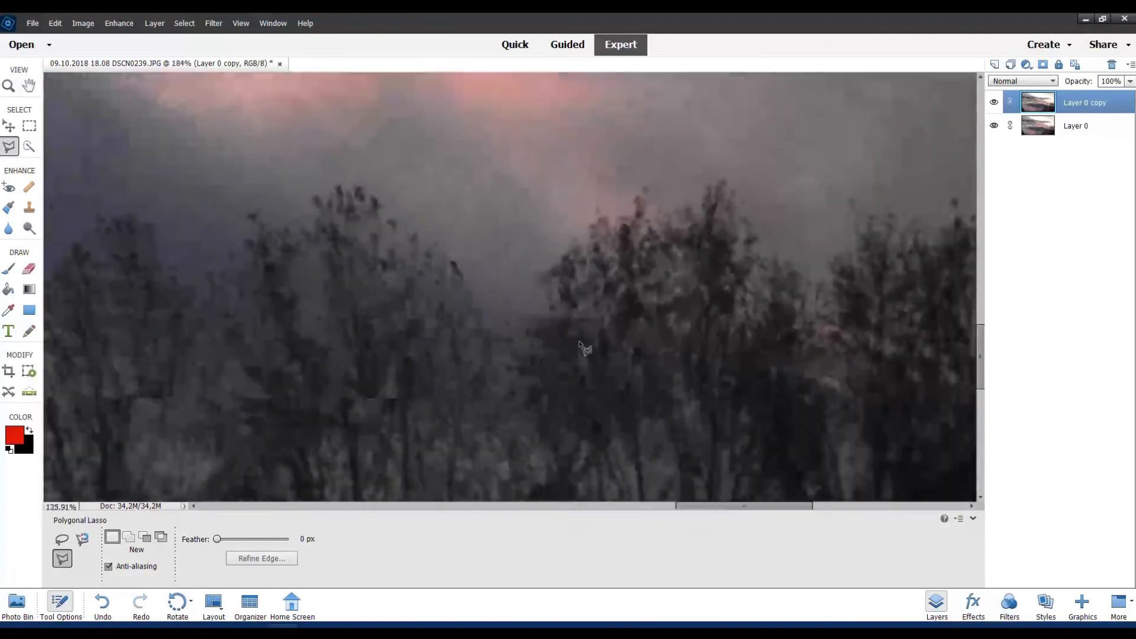
pyautogui.moveTo(367, 312); pyautogui.dragTo(686, 275)
pyautogui.scroll(-4, 480, 312)
pyautogui.scroll(-1, 478, 311)
pyautogui.moveTo(309, 245); pyautogui.dragTo(561, 371)
pyautogui.scroll(-4, 432, 317)
pyautogui.scroll(-2, 429, 311)
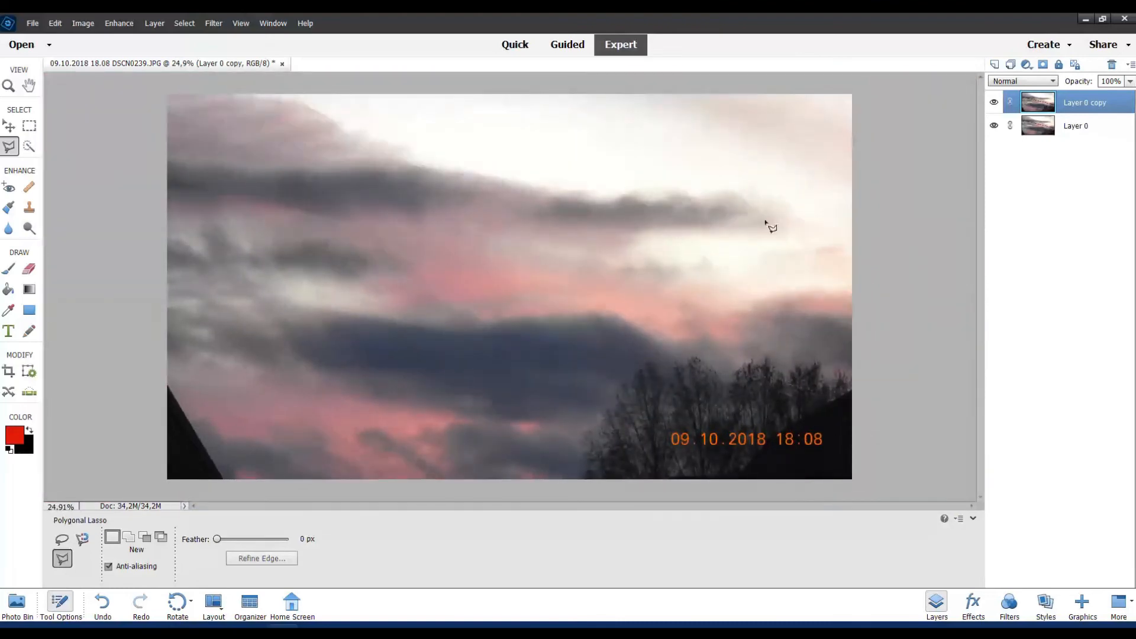
# Compare the retouched photo with the original by repeatedly hiding and showing the Layer 0 copy layer, leaving it visible.
pyautogui.click(994, 103)
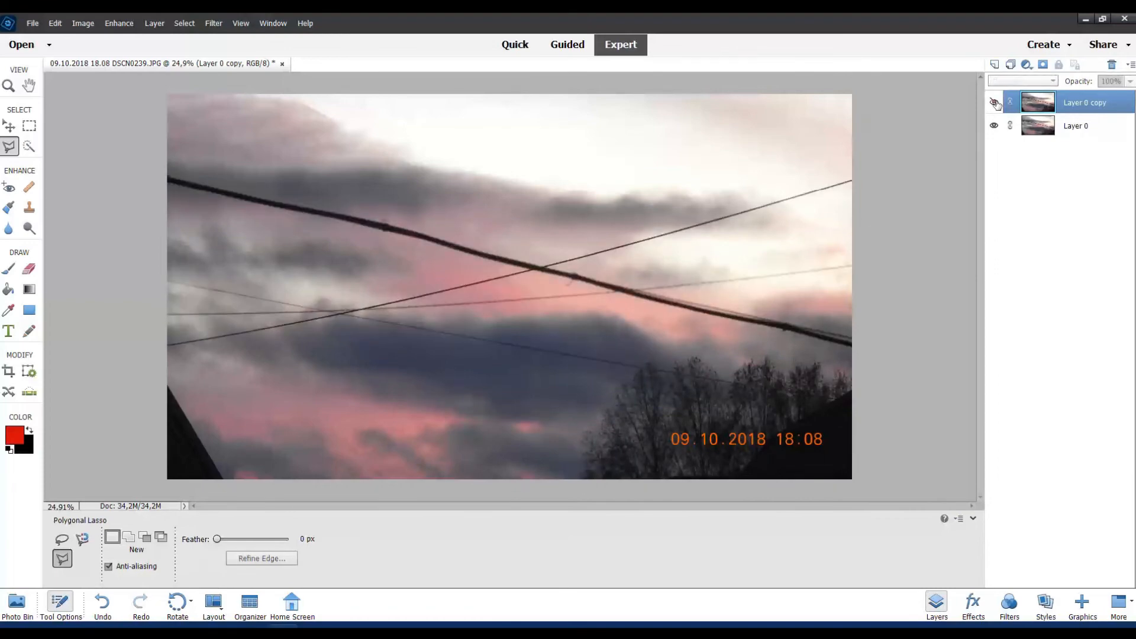
pyautogui.click(994, 103)
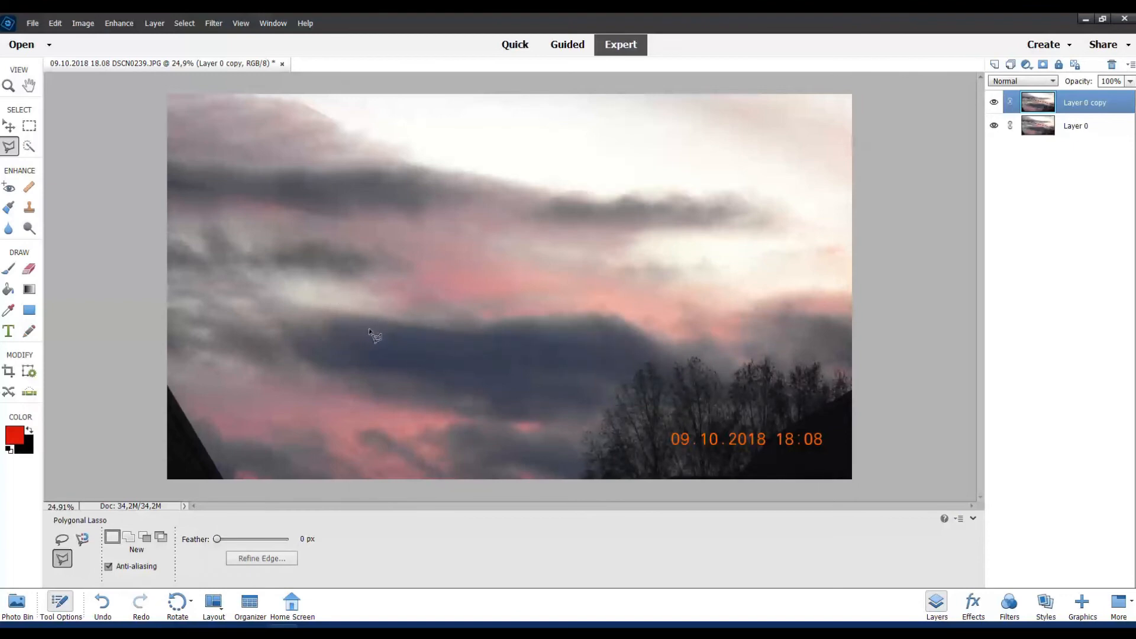
pyautogui.click(994, 103)
pyautogui.click(994, 104)
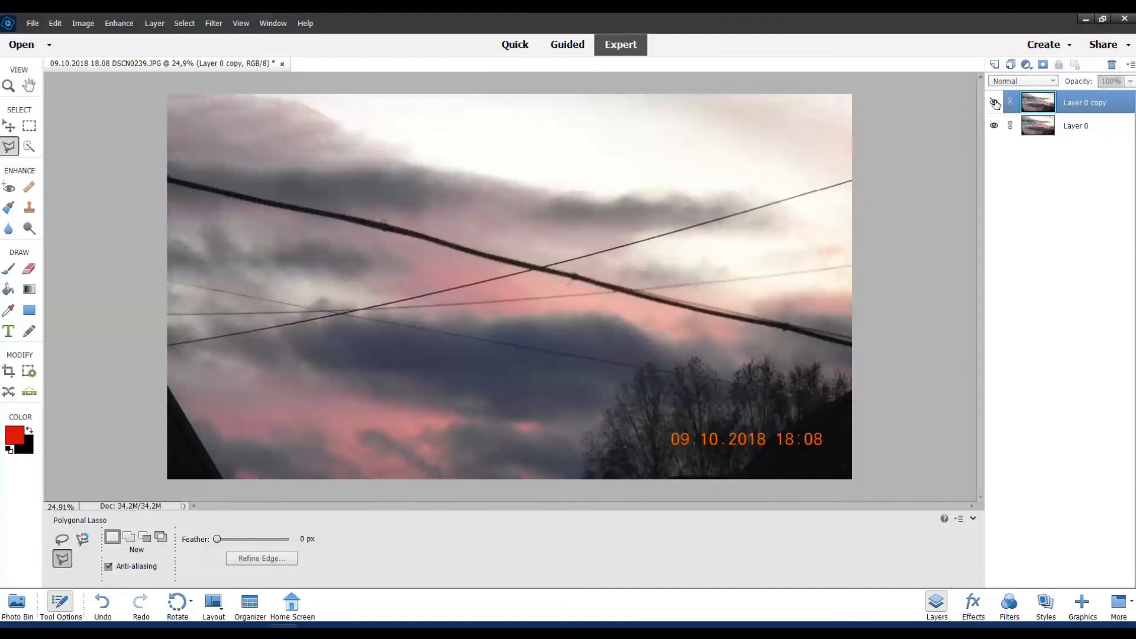
pyautogui.click(994, 103)
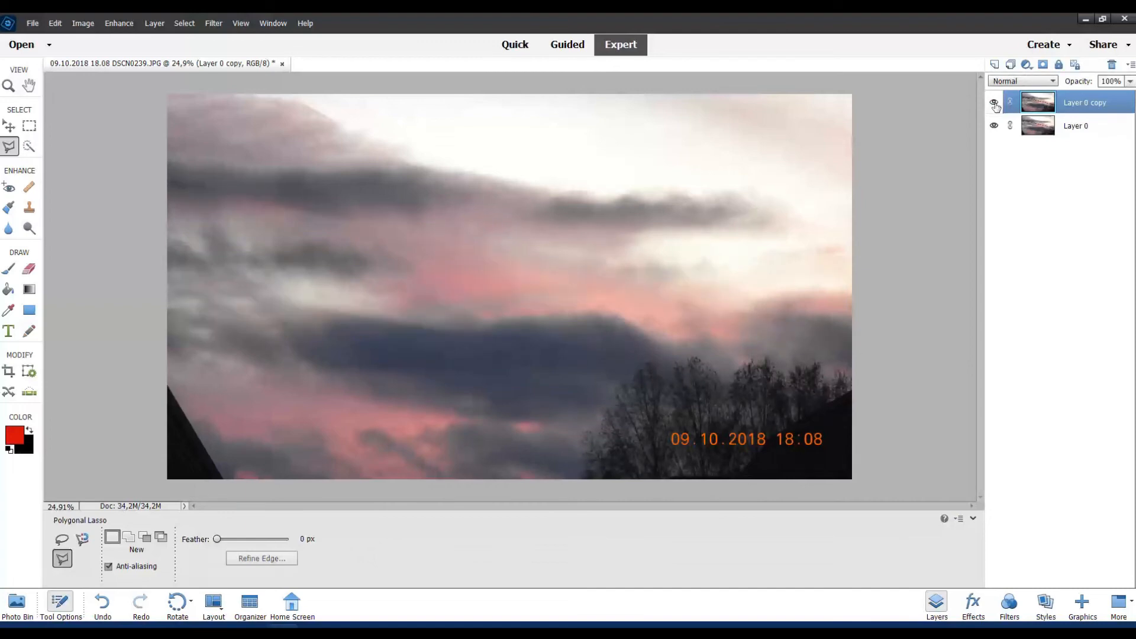